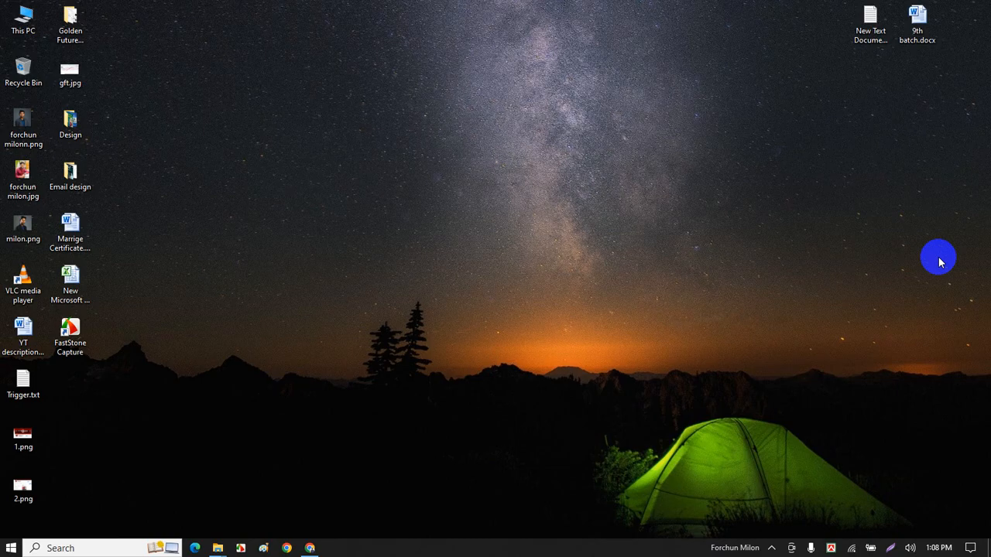
# Refresh the Windows desktop and bring up the Chrome browser window.
pyautogui.rightClick(525, 165)
pyautogui.click(434, 202)
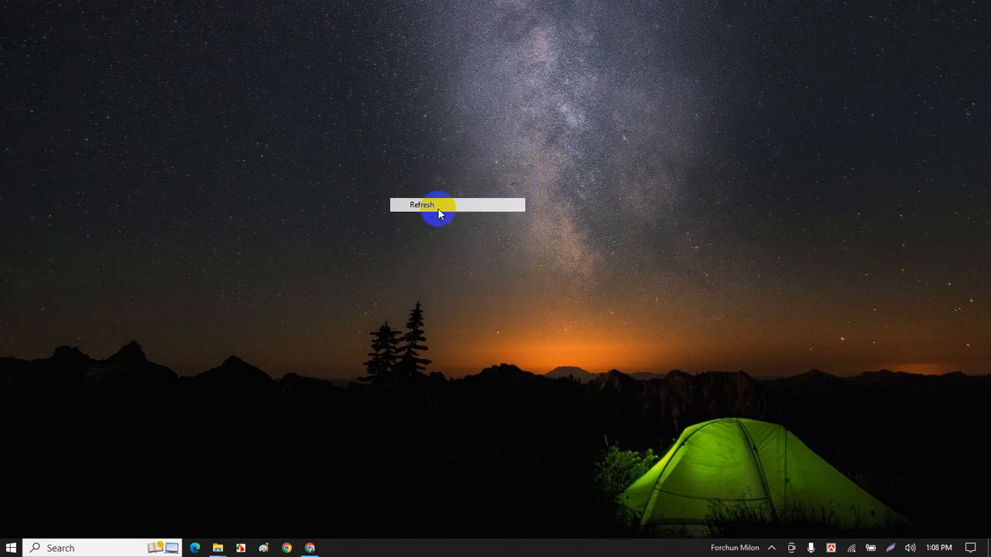
pyautogui.click(311, 548)
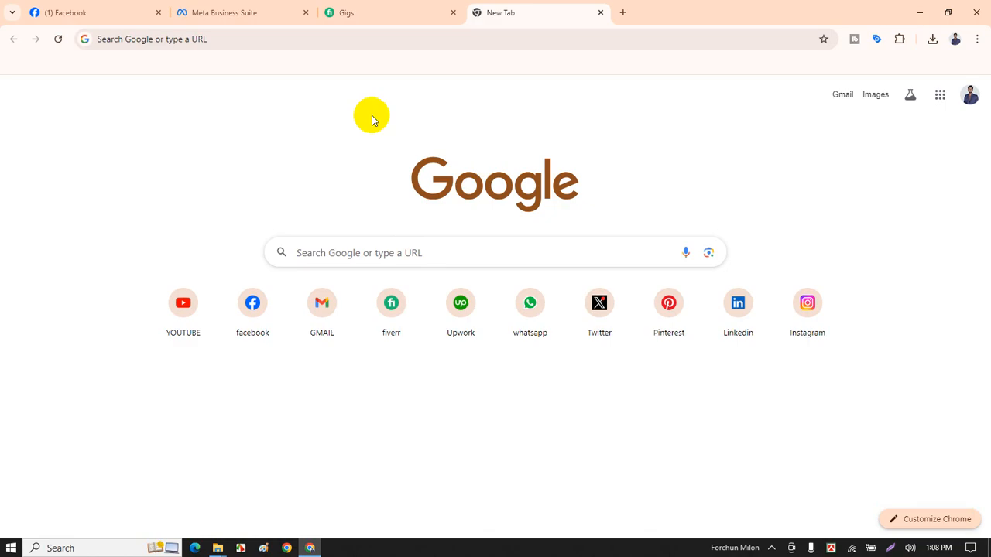
# Load canva.com in the new Chrome tab using address-bar autocomplete.
pyautogui.click(332, 38)
pyautogui.write('c')
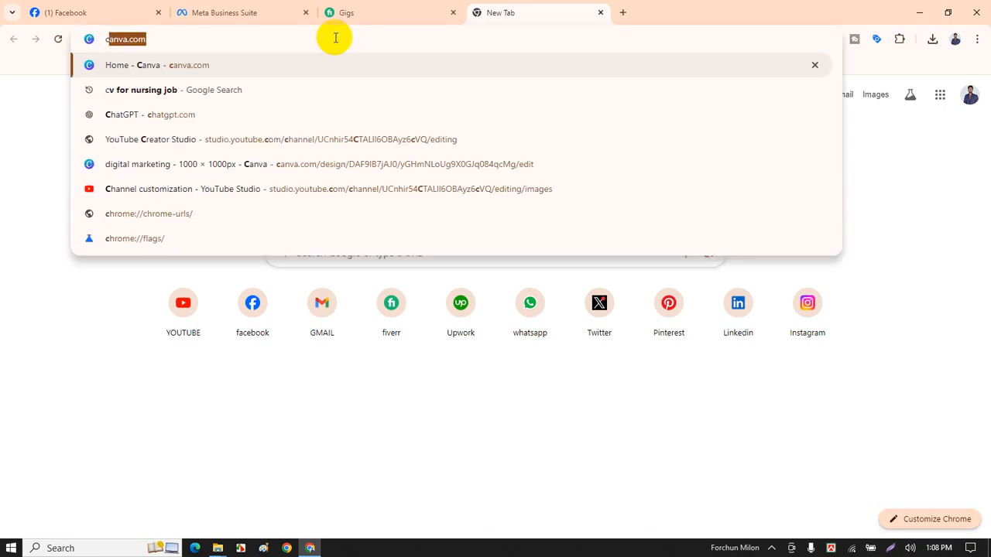
pyautogui.press('Return')
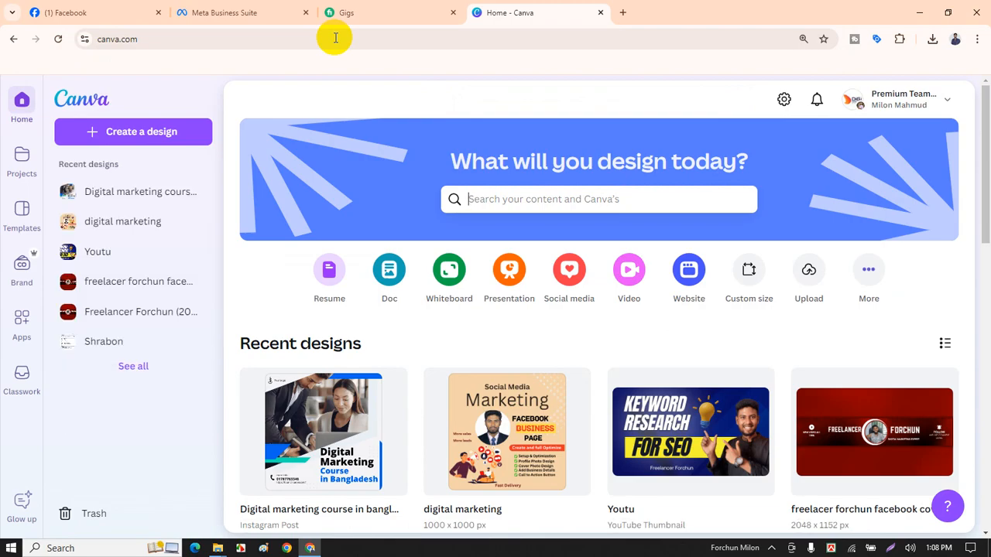
# Search Canva for 'facebook post design' and browse the designs and templates found.
pyautogui.click(542, 200)
pyautogui.write('f')
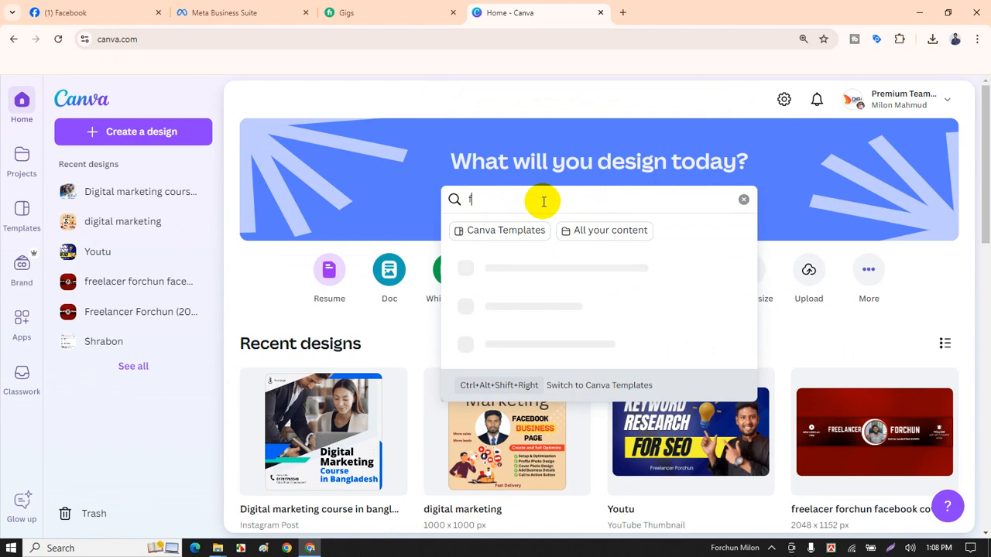
pyautogui.write('acebook')
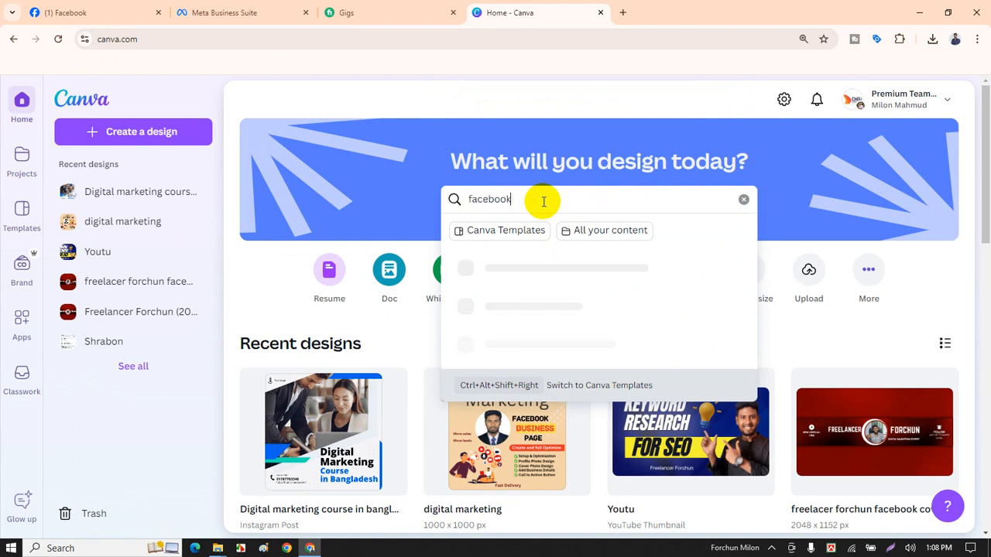
pyautogui.write(' post')
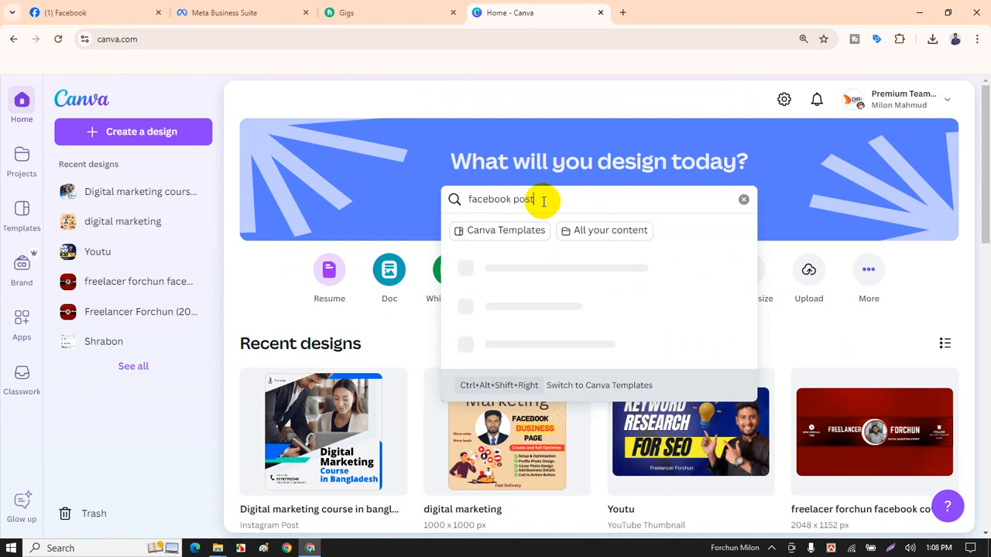
pyautogui.write(' design')
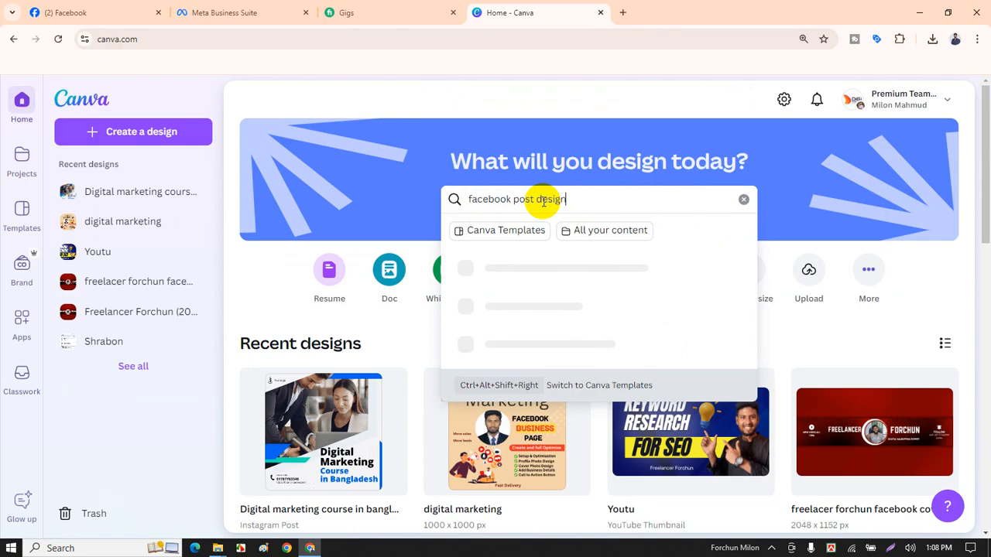
pyautogui.press('Return')
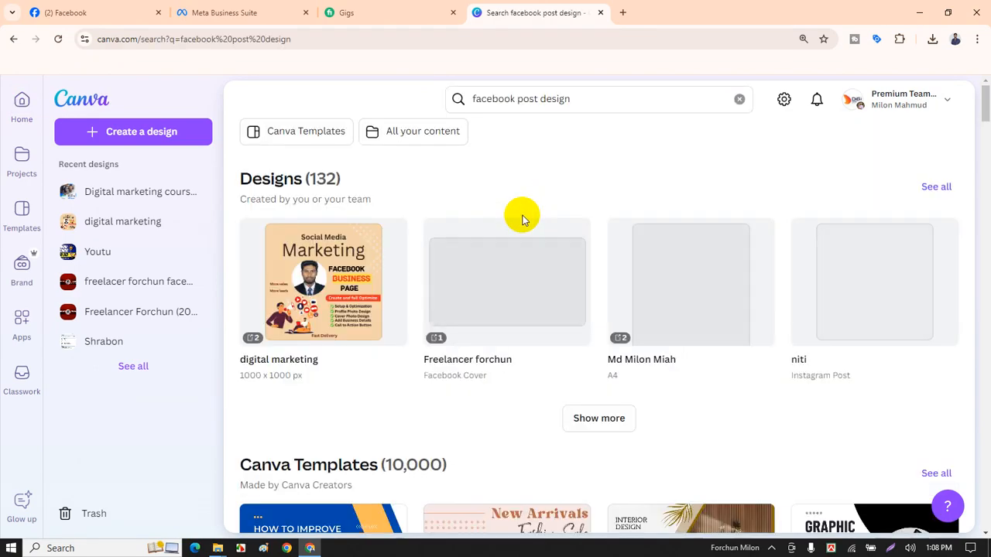
pyautogui.scroll(-2, 540, 418)
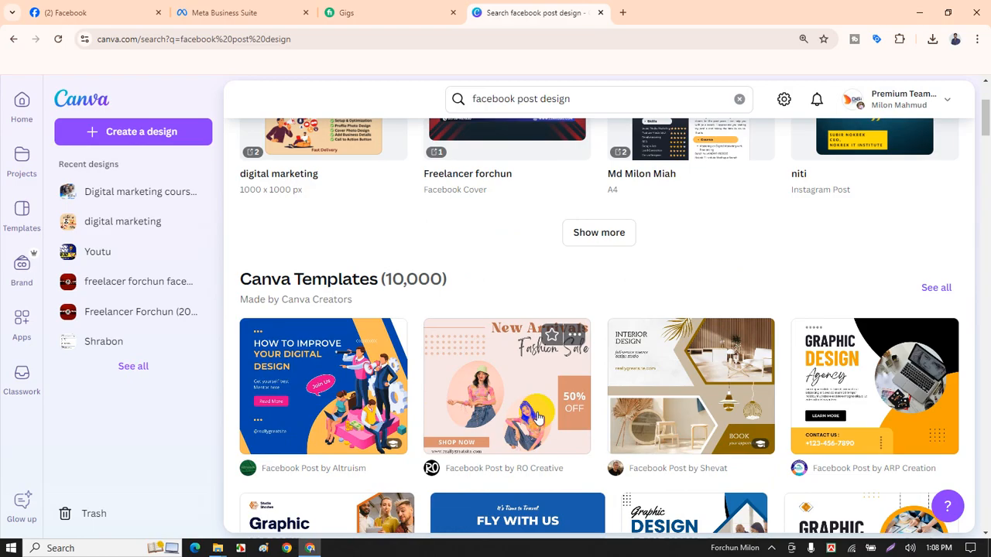
pyautogui.scroll(-3, 534, 411)
pyautogui.scroll(1, 510, 387)
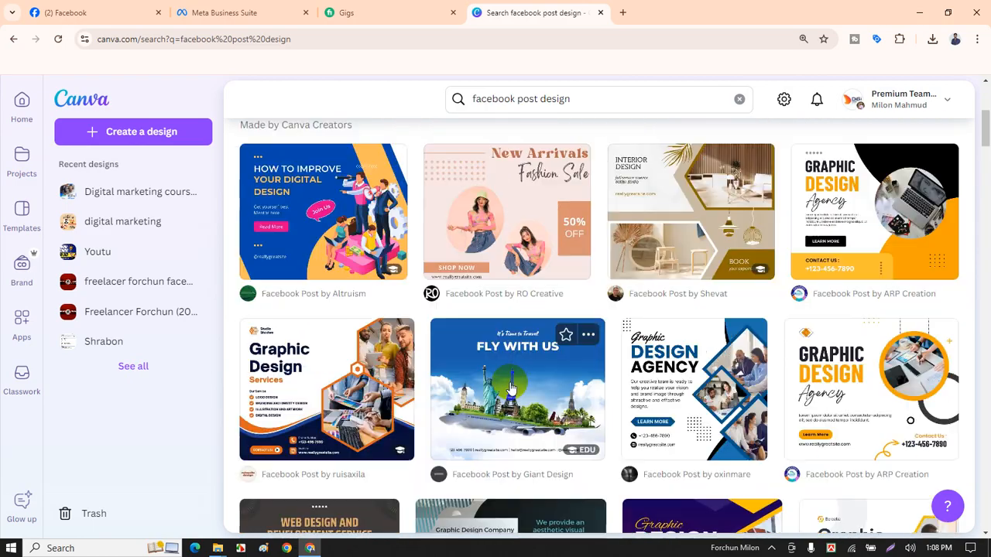
pyautogui.scroll(5, 510, 387)
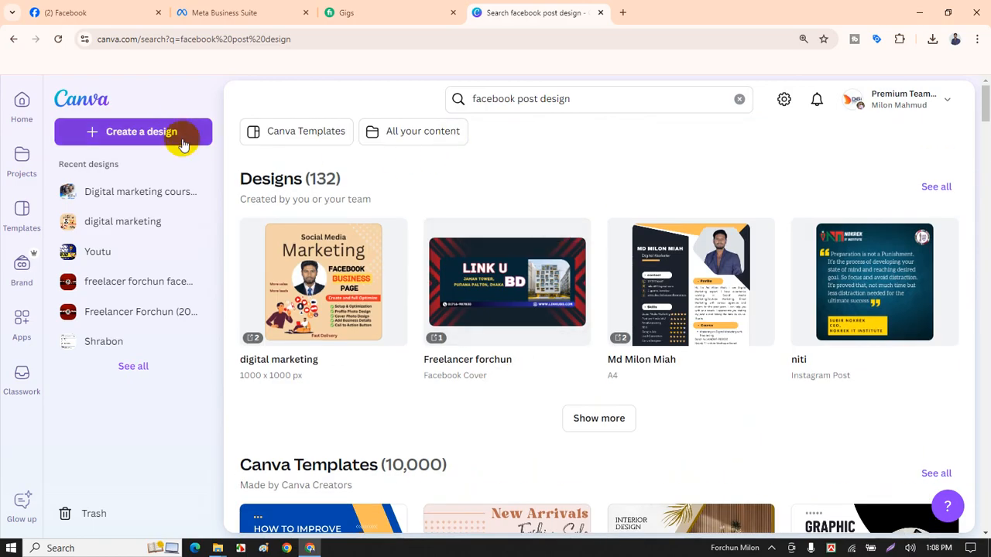
# Create a custom-size blank design of 1000 × 1000 px from the Canva home page.
pyautogui.click(18, 101)
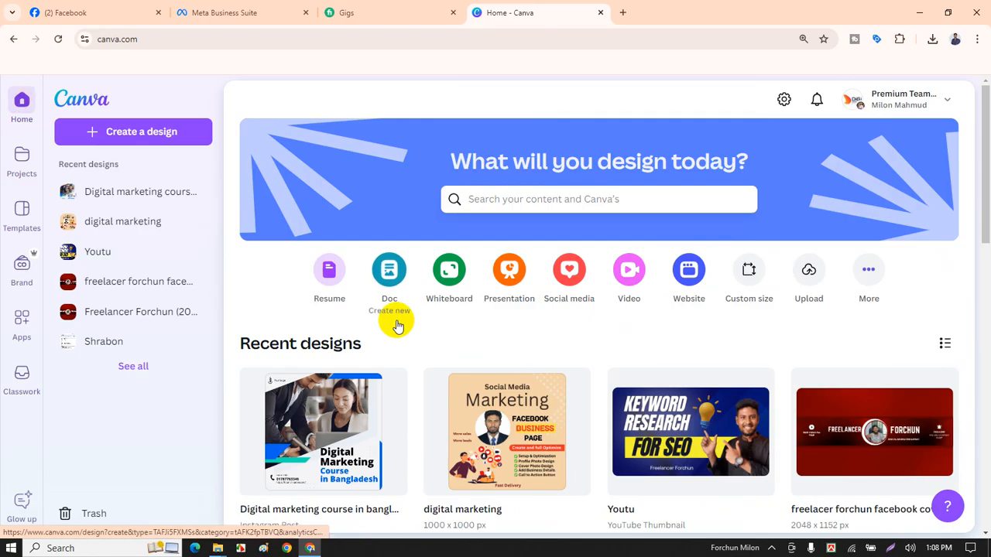
pyautogui.click(748, 273)
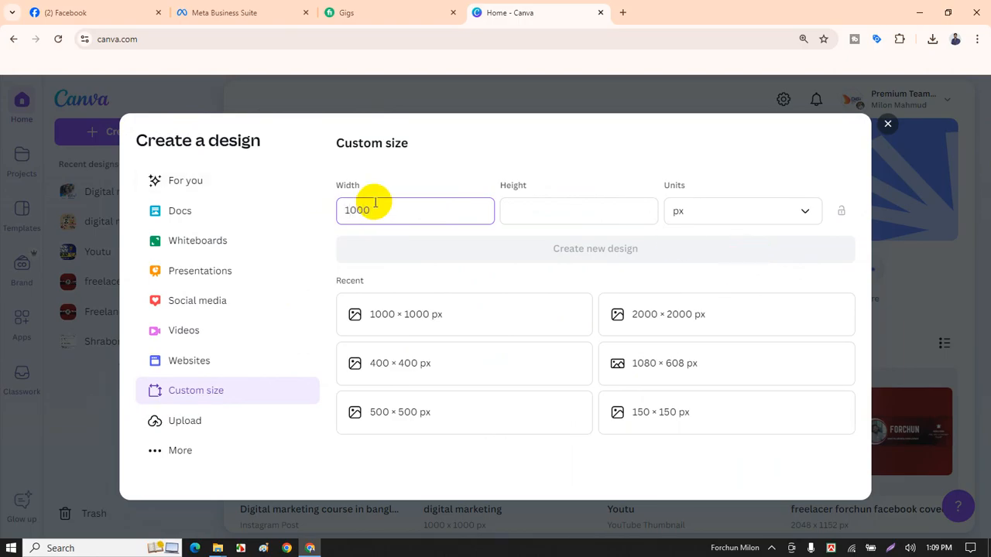
pyautogui.press('Tab')
pyautogui.write('10')
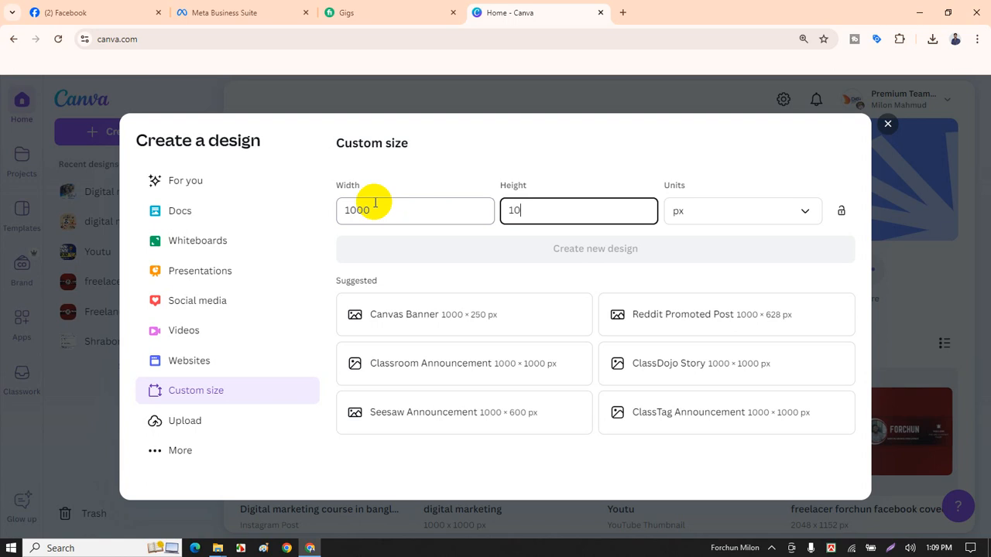
pyautogui.write('00')
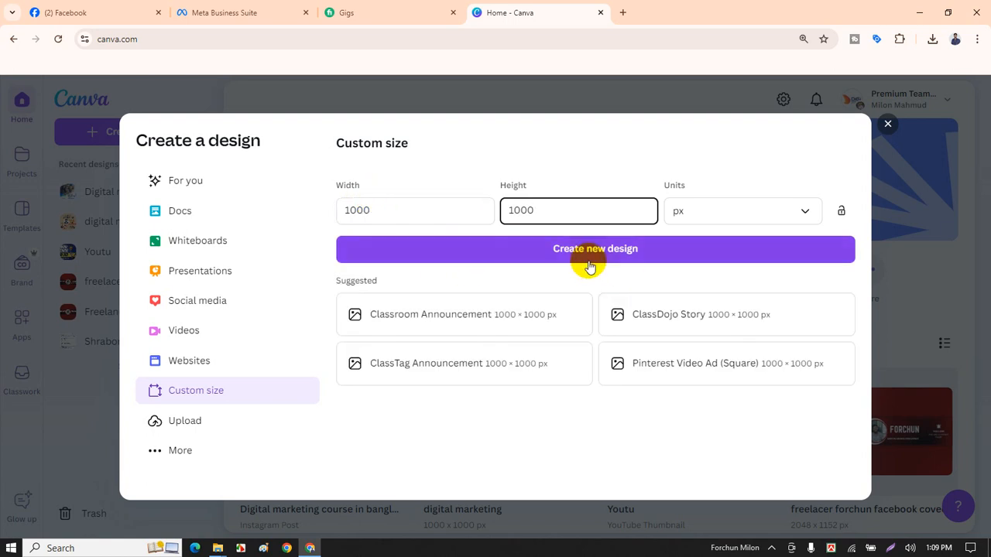
pyautogui.click(593, 256)
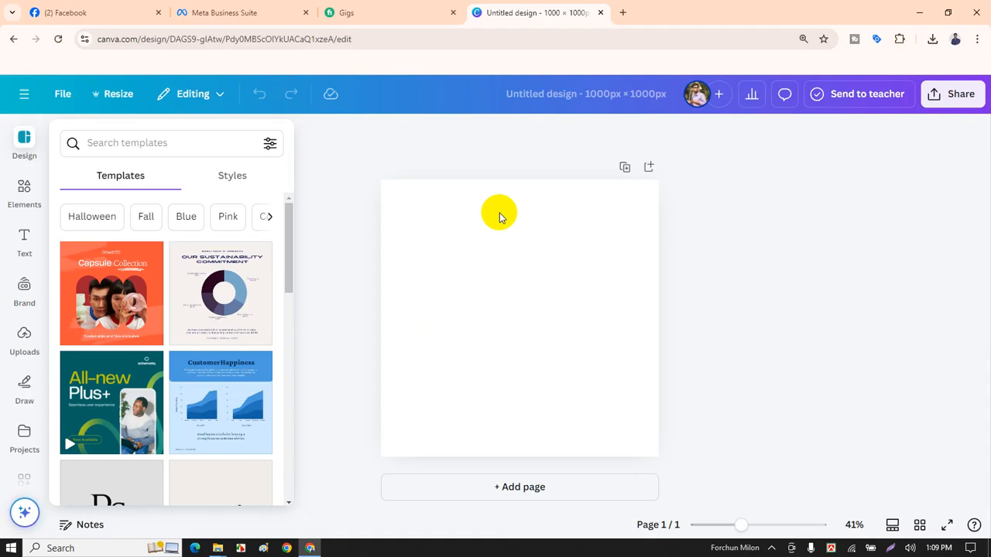
# Rerun the recent 'digtial marketing' template search.
pyautogui.click(176, 143)
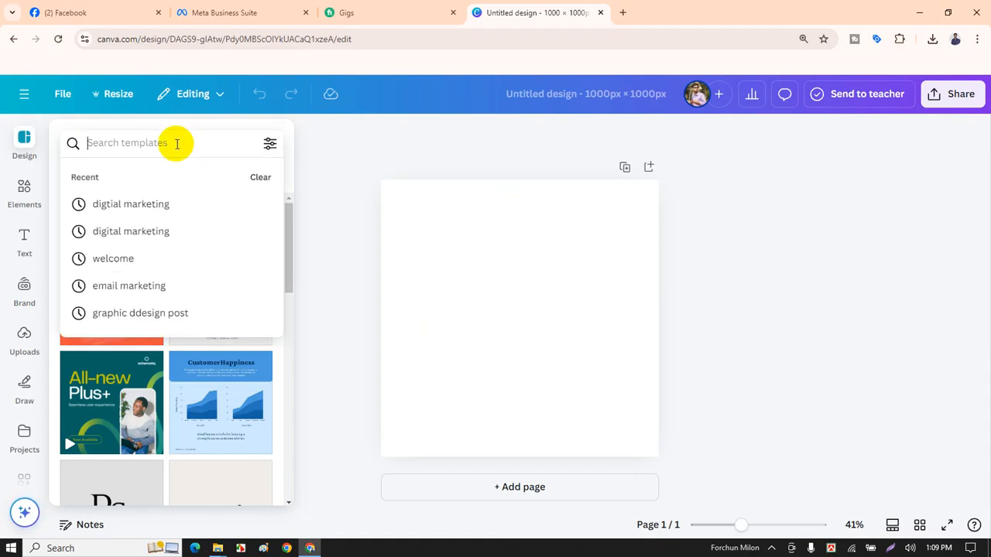
pyautogui.press('Down')
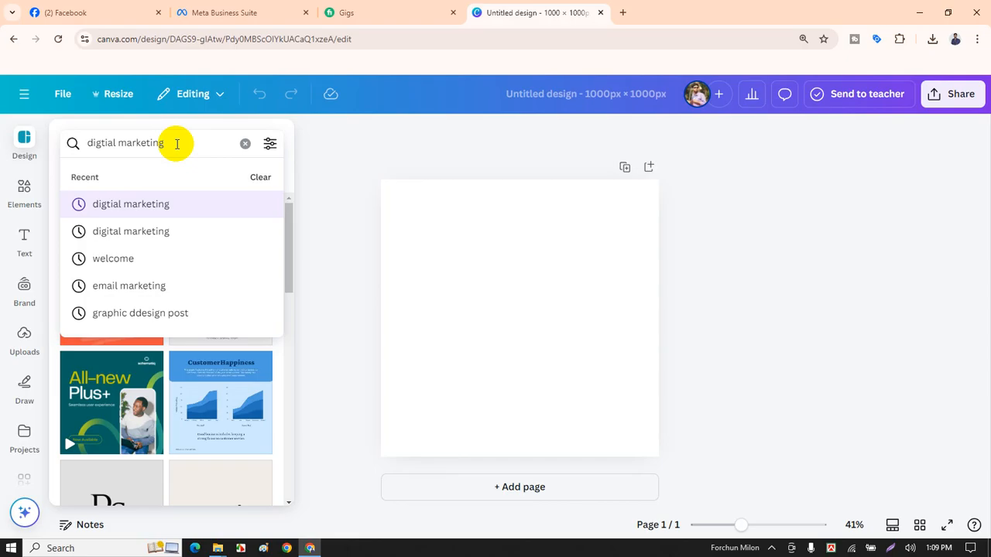
pyautogui.press('Return')
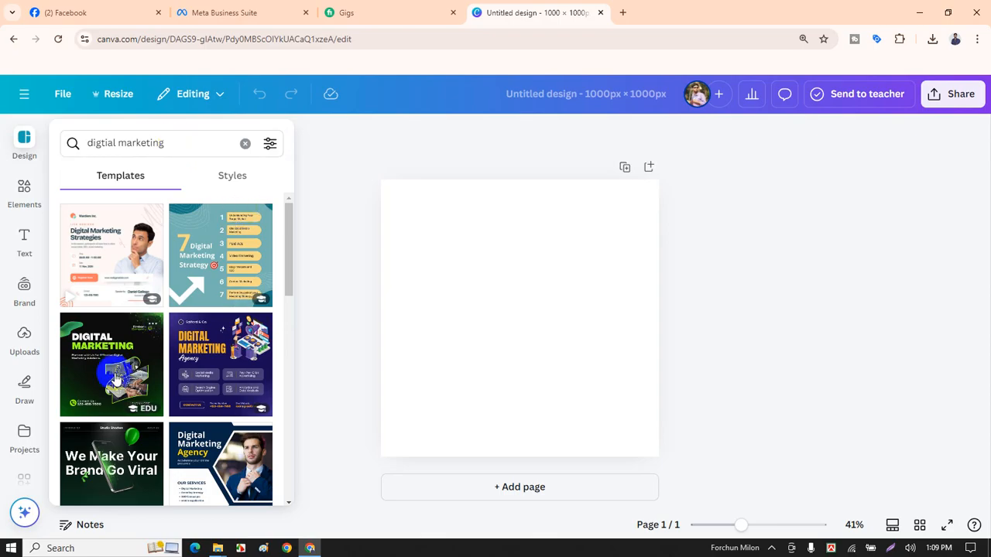
# Apply the orange-and-black Digital Marketing Agency template from the results to the page.
pyautogui.scroll(-1, 164, 370)
pyautogui.scroll(-2, 193, 365)
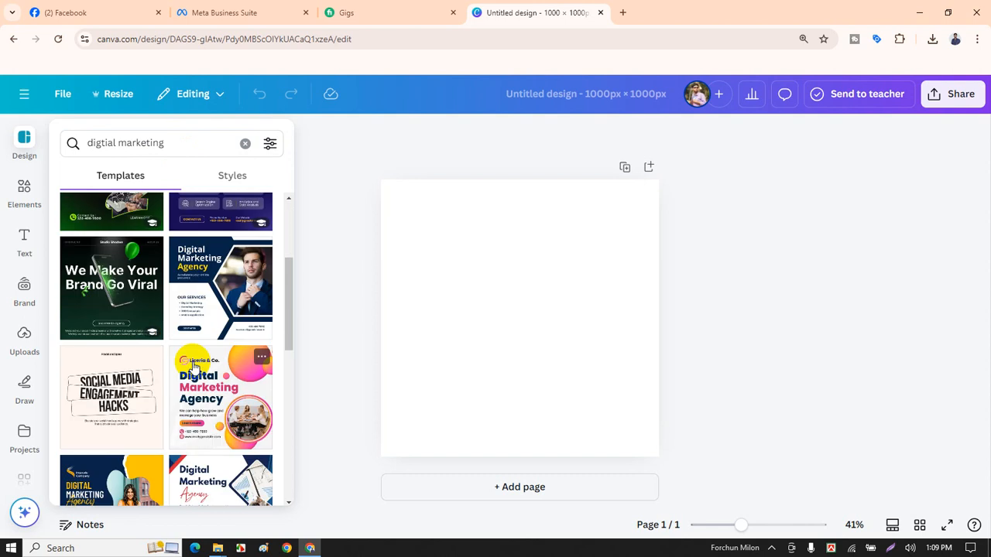
pyautogui.scroll(-3, 194, 365)
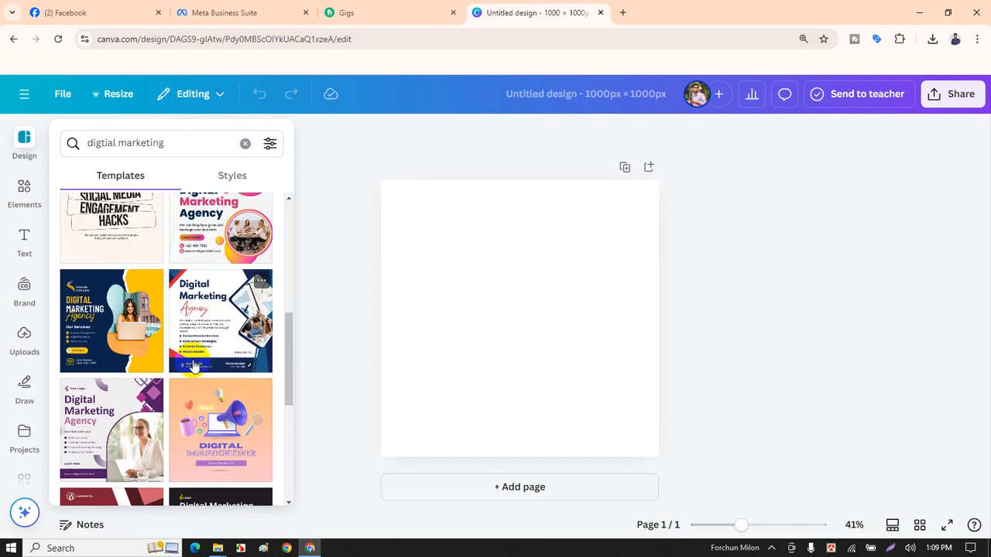
pyautogui.scroll(-3, 194, 366)
pyautogui.scroll(-2, 197, 369)
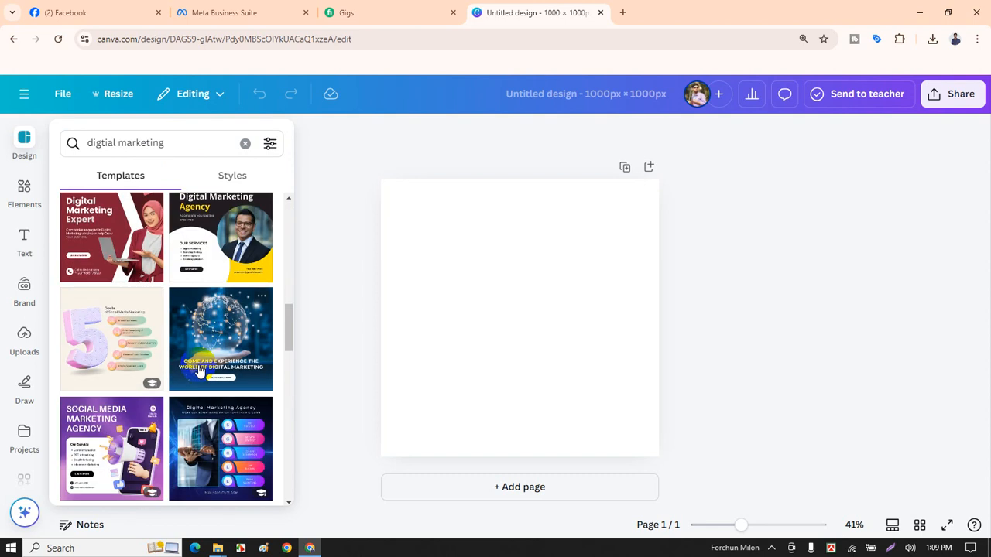
pyautogui.scroll(-2, 199, 371)
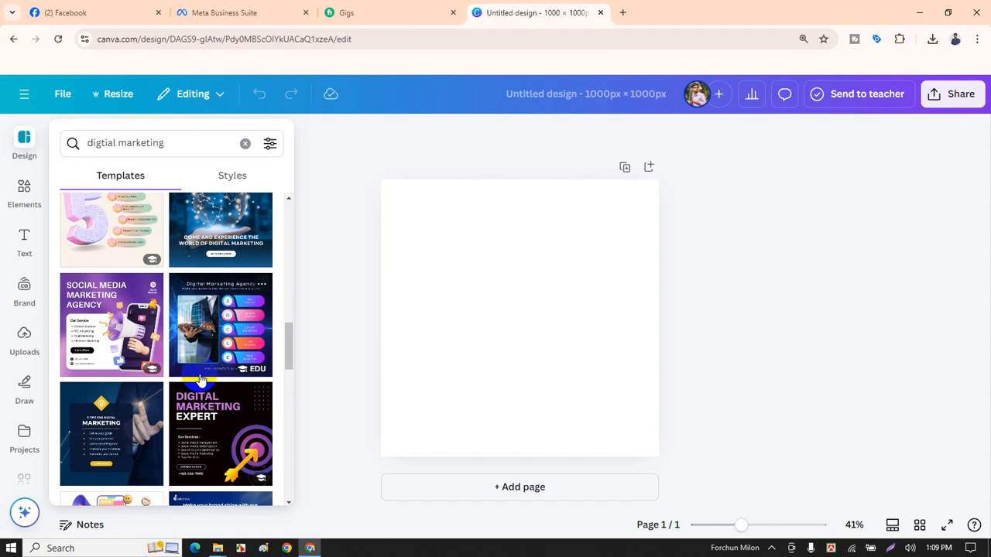
pyautogui.scroll(-2, 199, 379)
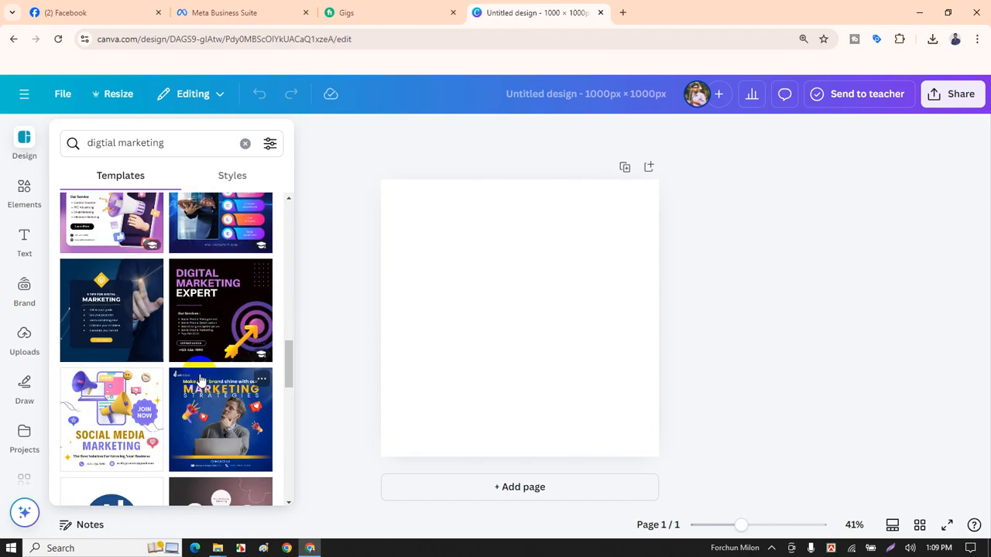
pyautogui.scroll(-5, 199, 379)
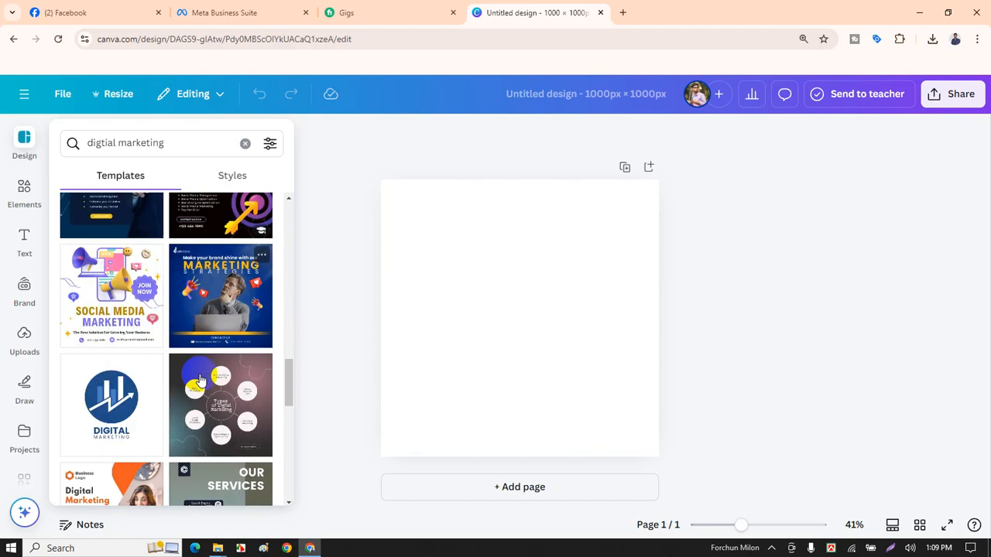
pyautogui.scroll(-3, 199, 379)
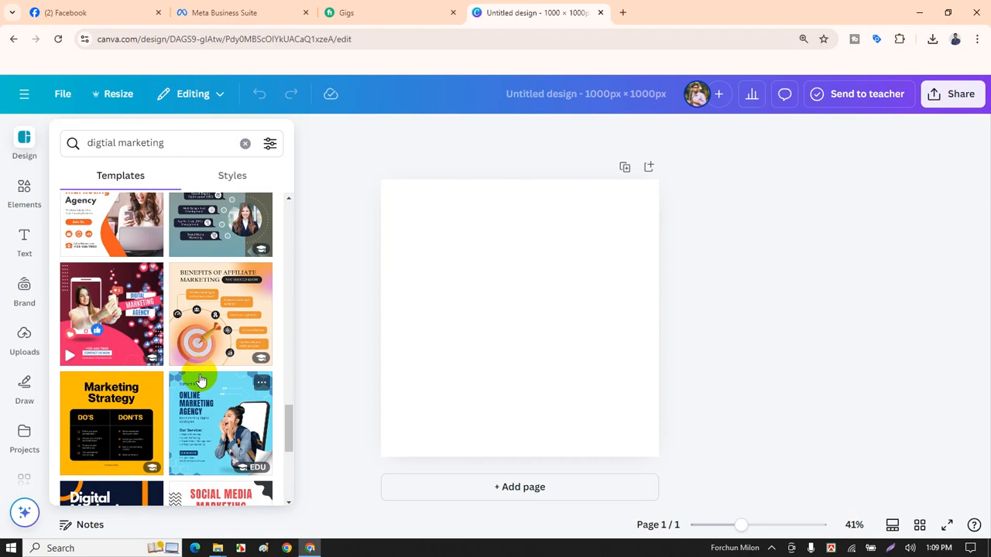
pyautogui.scroll(-2, 200, 379)
pyautogui.scroll(-5, 199, 380)
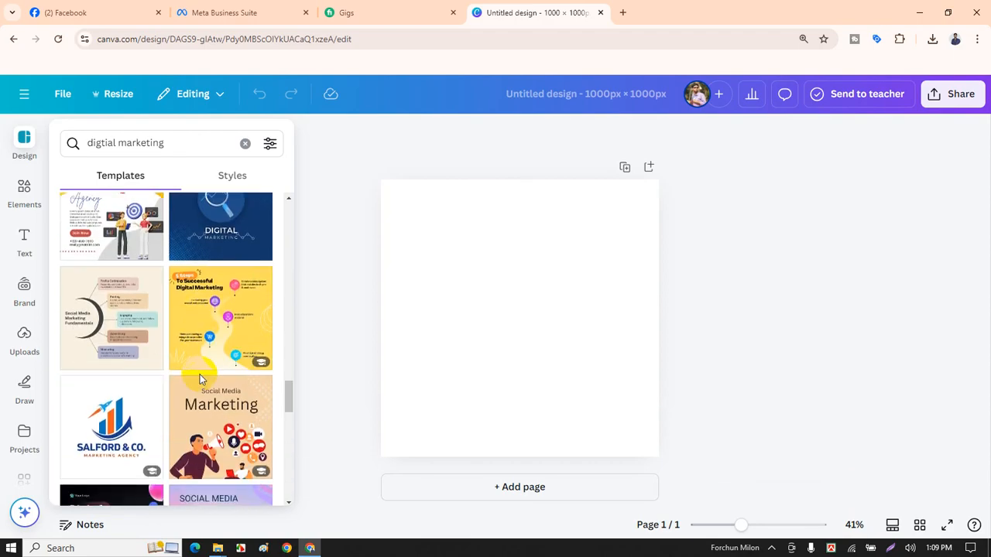
pyautogui.scroll(-2, 200, 379)
pyautogui.scroll(-2, 200, 380)
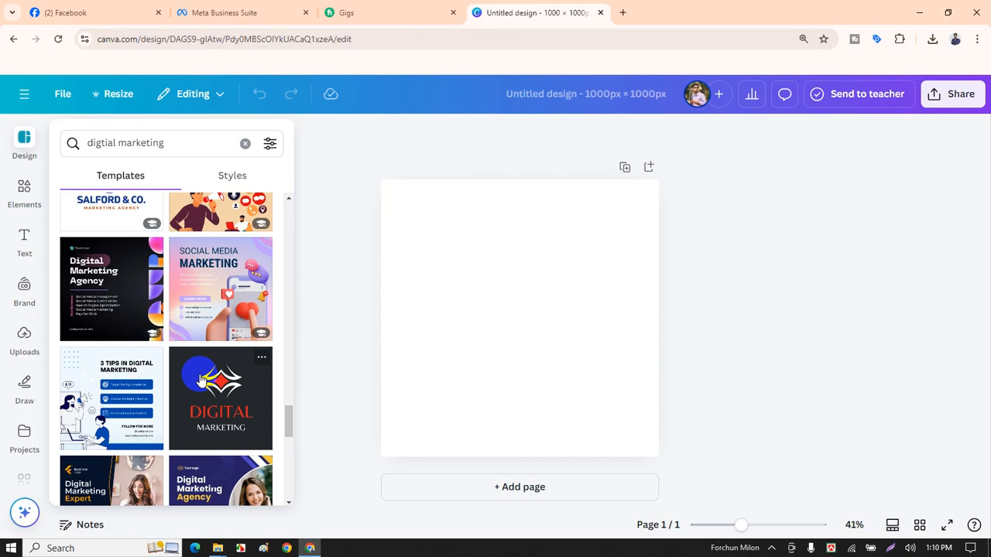
pyautogui.scroll(-2, 200, 379)
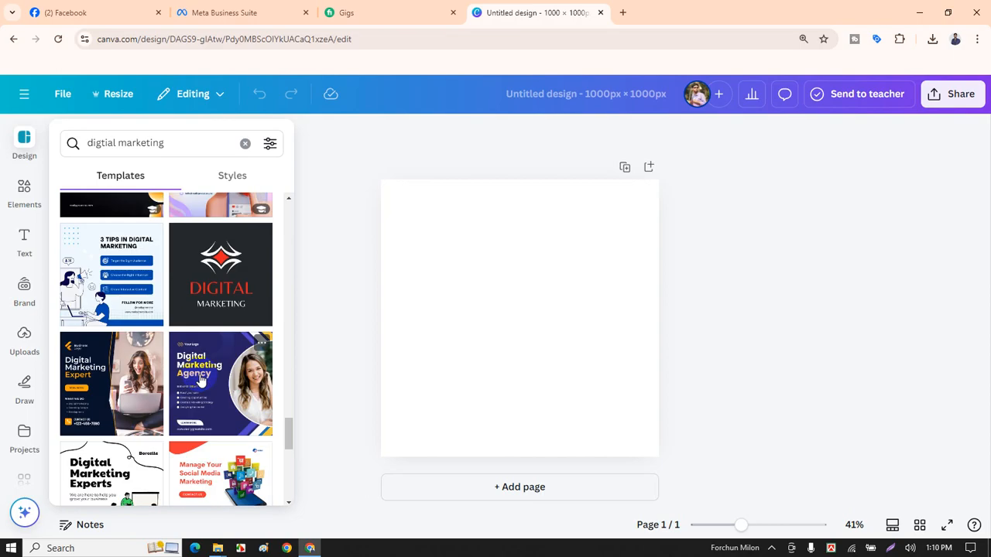
pyautogui.scroll(-5, 200, 379)
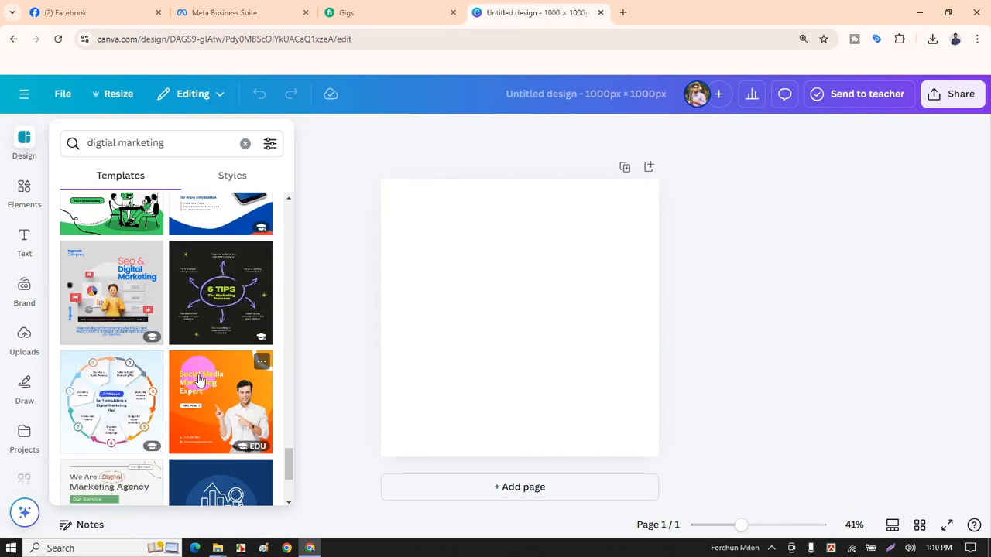
pyautogui.scroll(-3, 200, 379)
pyautogui.scroll(-4, 200, 379)
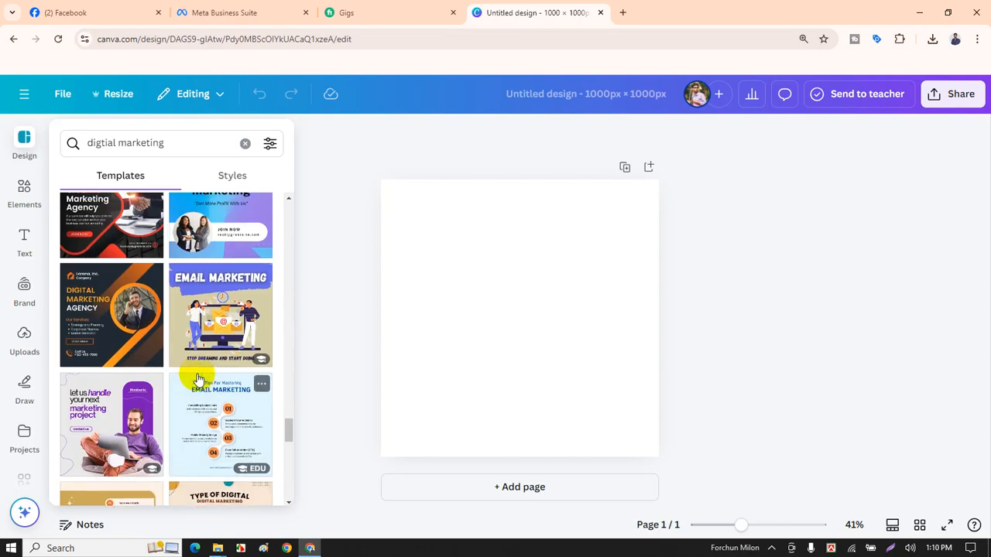
pyautogui.scroll(1, 200, 379)
pyautogui.scroll(-1, 200, 380)
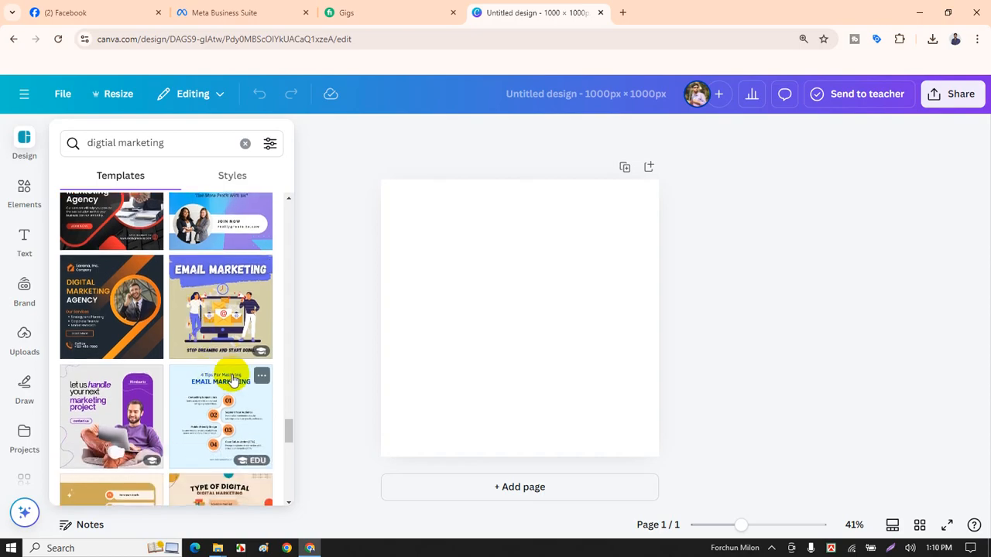
pyautogui.click(89, 305)
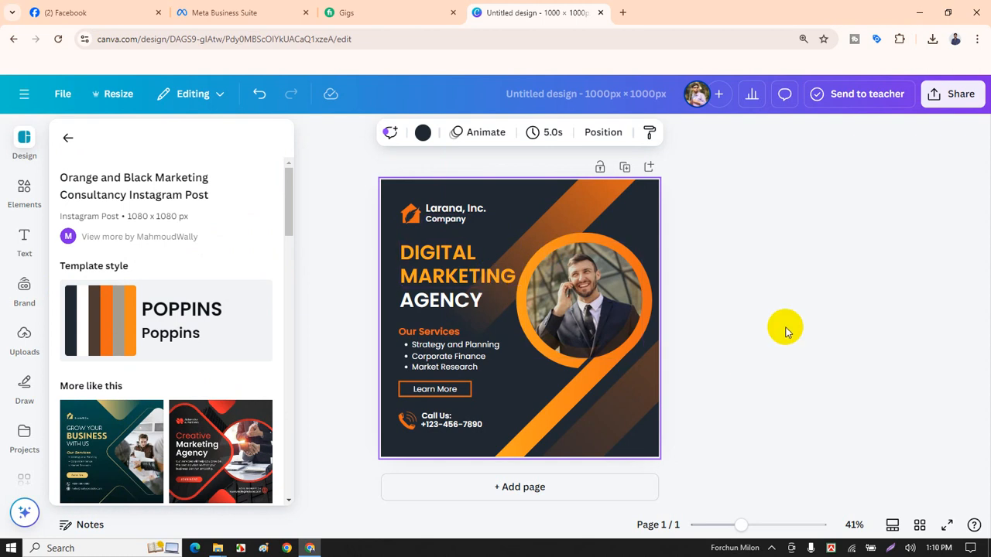
# Deselect the page beside the canvas so the template details panel closes.
pyautogui.click(774, 313)
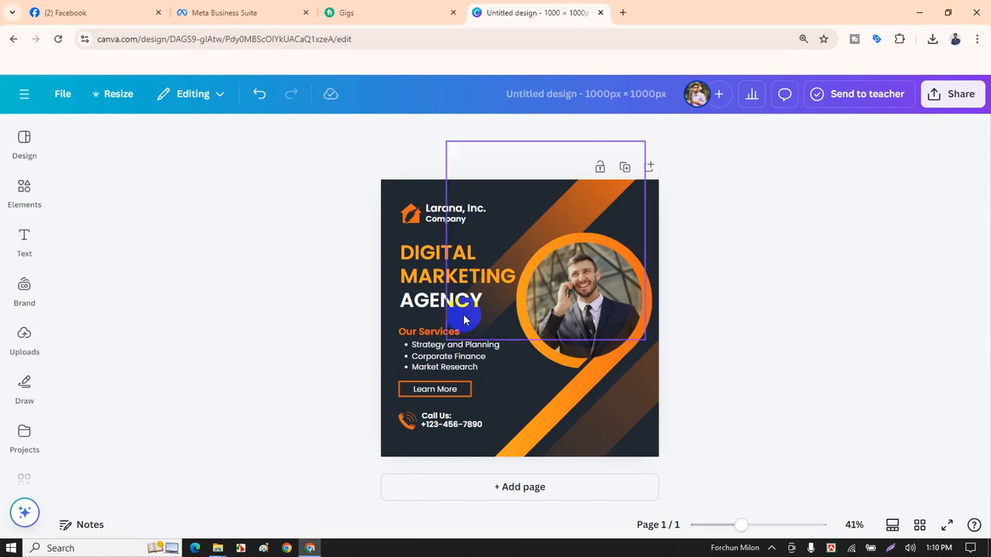
# Delete the Larana, Inc. logo group from the post.
pyautogui.click(423, 223)
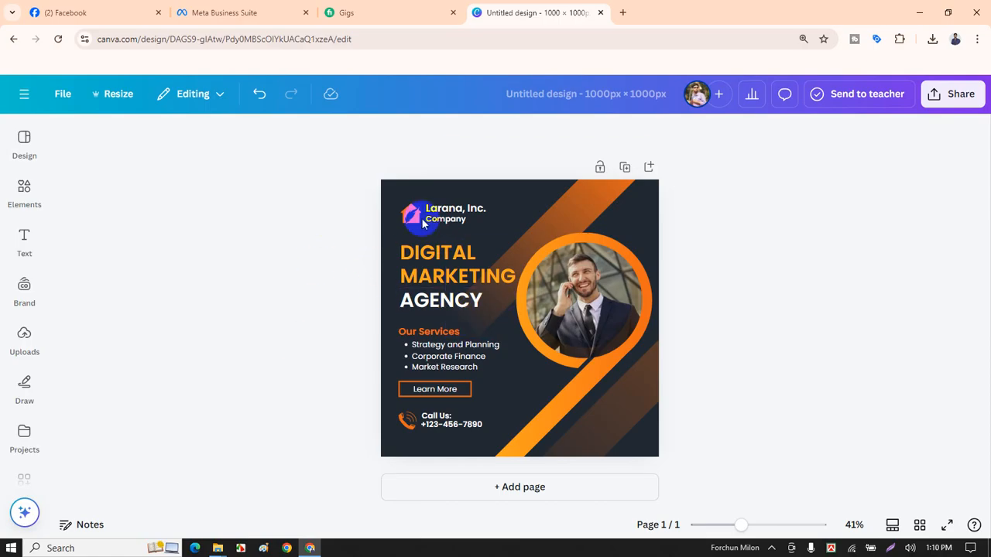
pyautogui.click(409, 218)
pyautogui.click(439, 225)
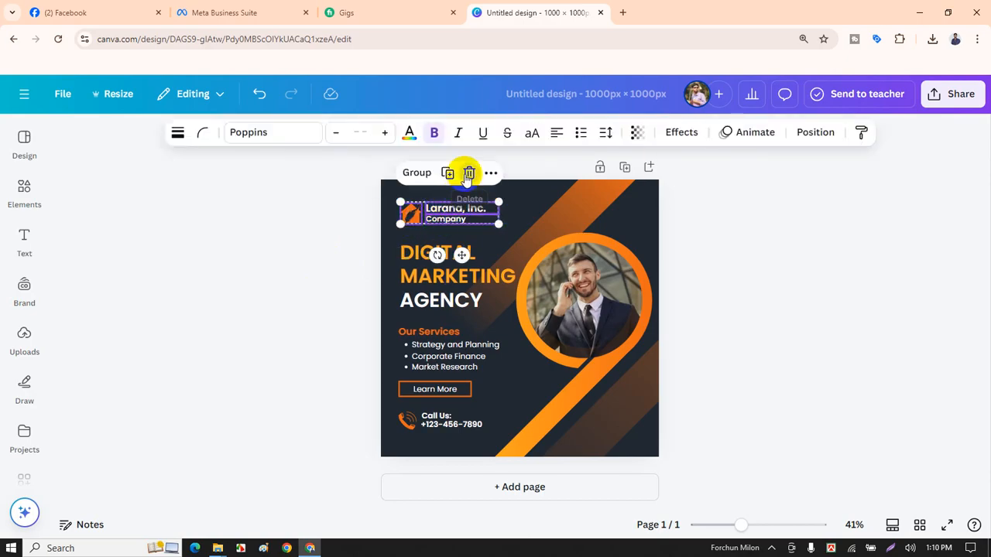
pyautogui.click(467, 170)
# Add the uploaded FF logo image to the post from Uploads.
pyautogui.click(24, 341)
pyautogui.moveTo(69, 301); pyautogui.dragTo(457, 220)
pyautogui.click(24, 240)
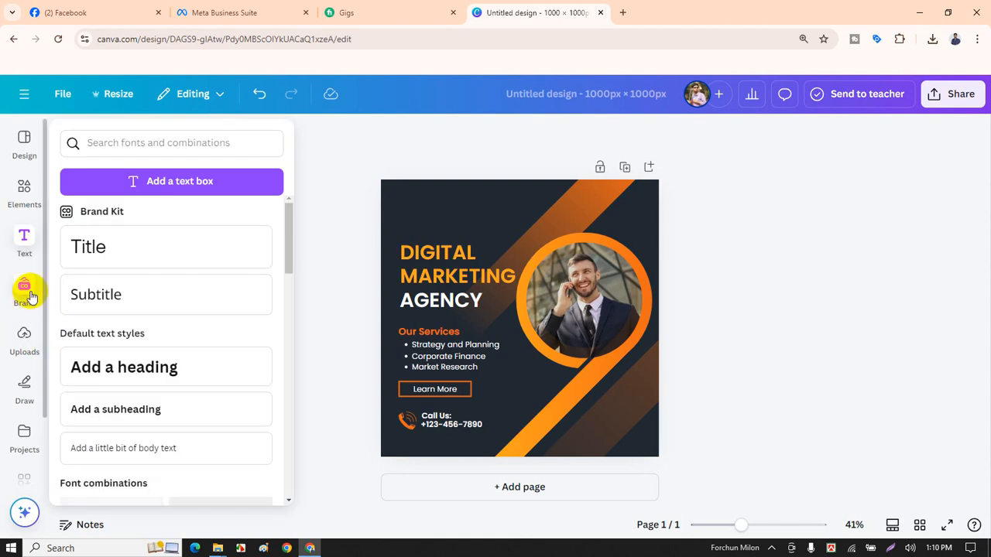
pyautogui.click(24, 337)
pyautogui.scroll(-10, 172, 398)
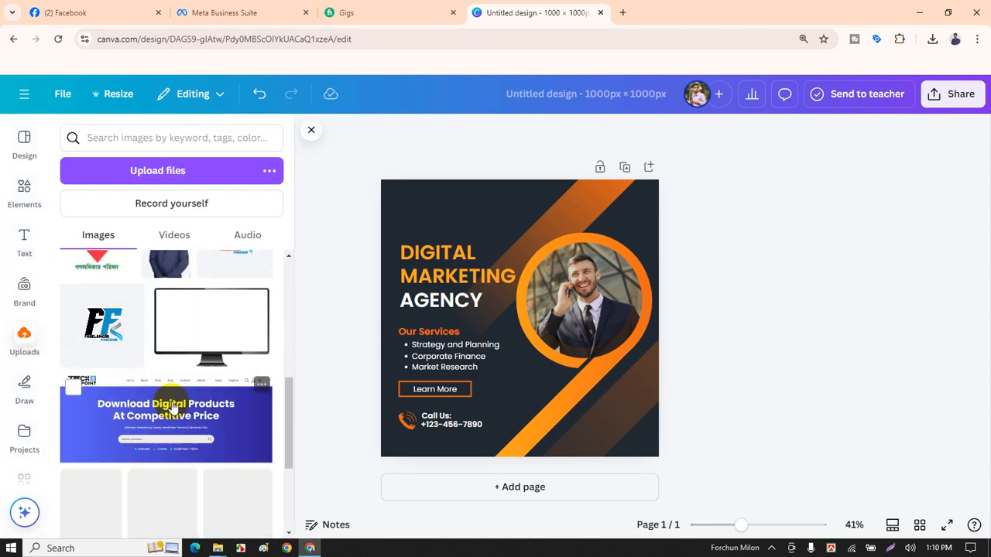
pyautogui.click(240, 294)
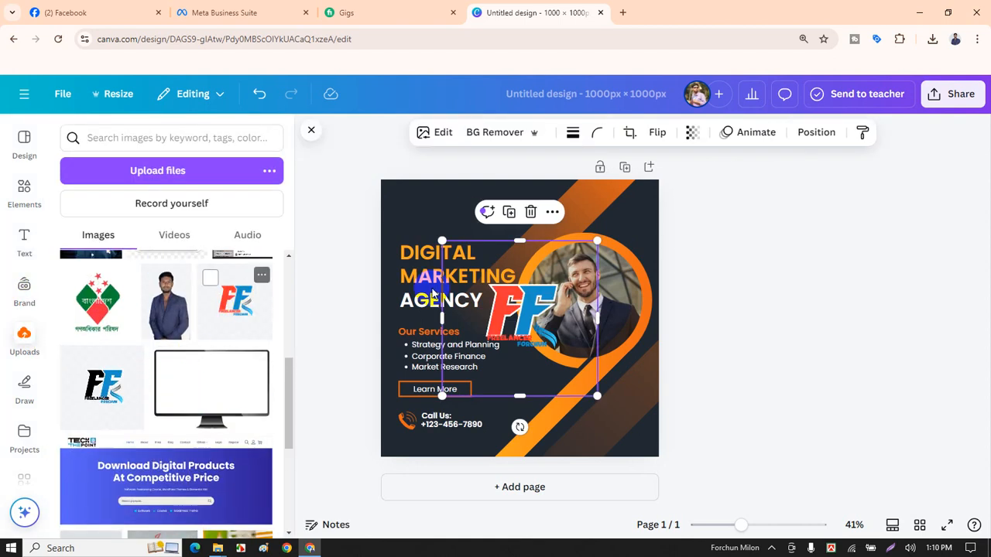
# Shrink the FF logo and position it in the top-left corner above the heading.
pyautogui.moveTo(596, 395); pyautogui.dragTo(501, 299)
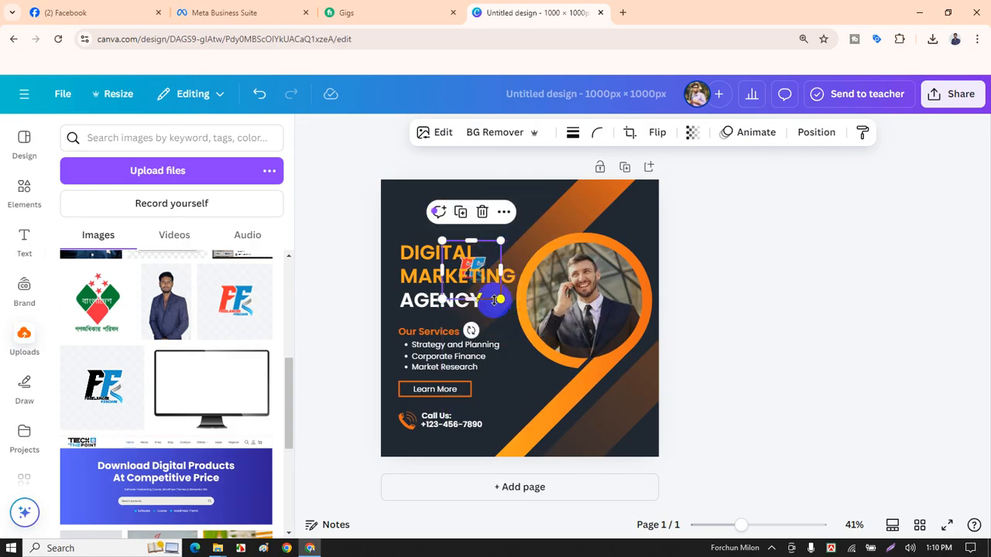
pyautogui.click(515, 222)
pyautogui.click(477, 264)
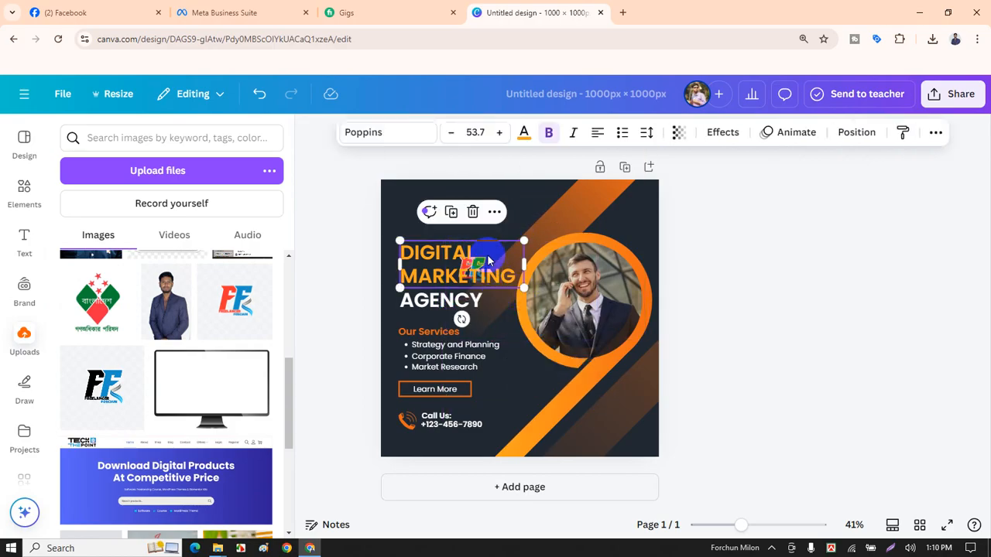
pyautogui.click(411, 223)
pyautogui.hotkey('ctrl', 'z')
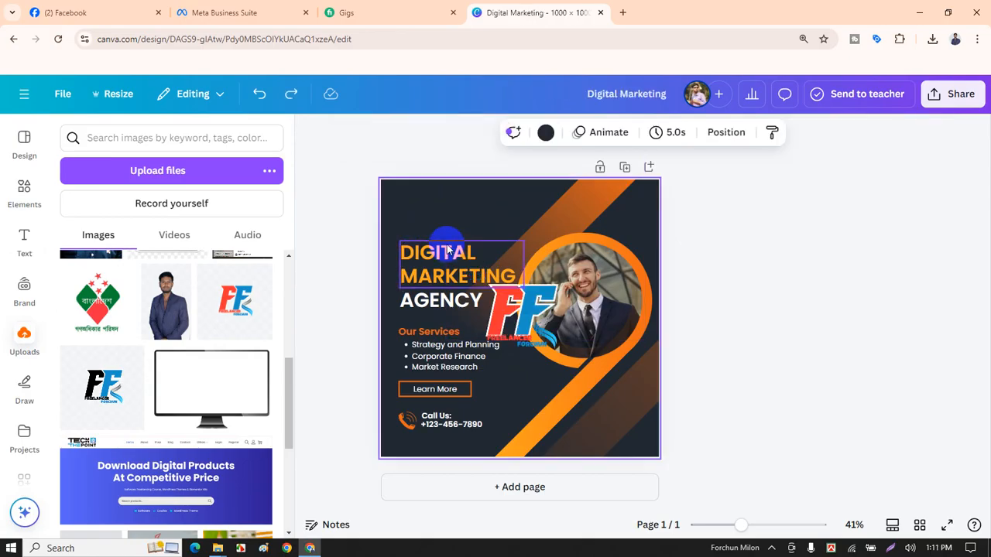
pyautogui.moveTo(531, 277); pyautogui.dragTo(454, 167)
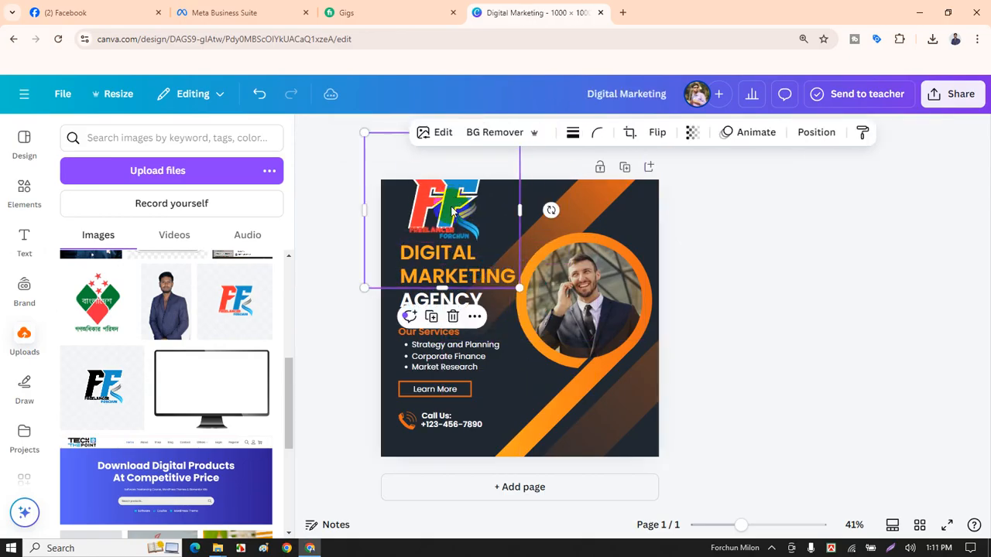
pyautogui.moveTo(368, 286); pyautogui.dragTo(401, 228)
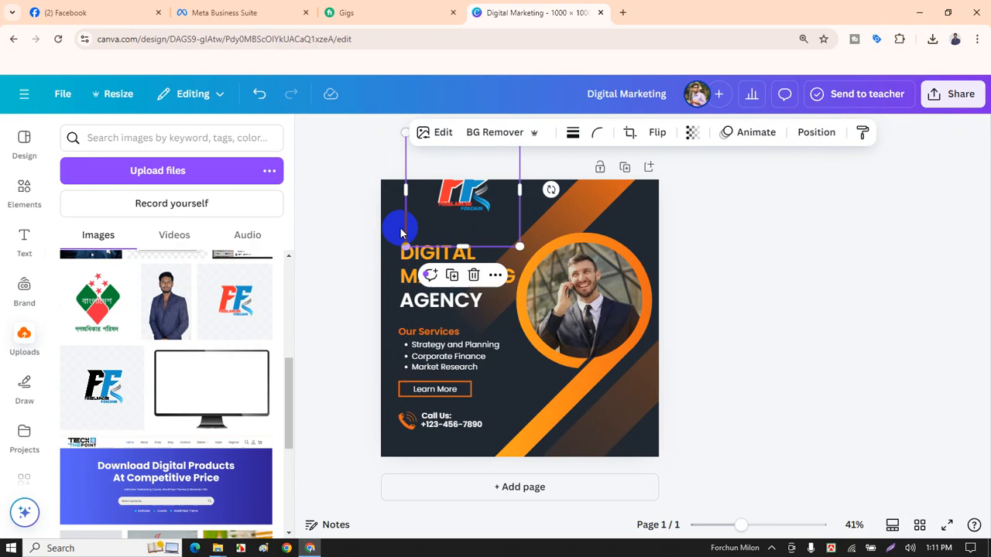
pyautogui.moveTo(493, 190); pyautogui.dragTo(458, 209)
pyautogui.moveTo(482, 151); pyautogui.dragTo(428, 220)
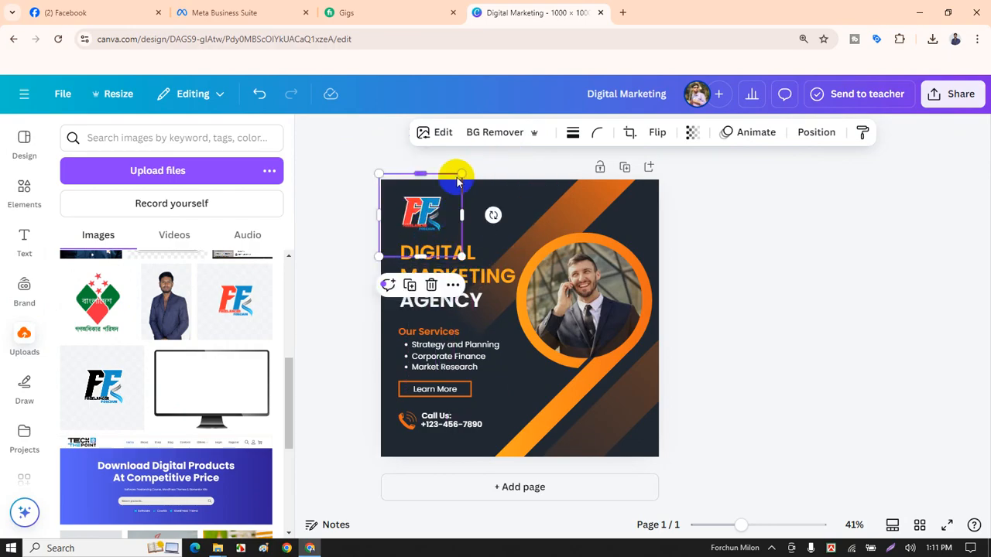
pyautogui.moveTo(457, 181); pyautogui.dragTo(425, 202)
pyautogui.click(328, 270)
pyautogui.scroll(4, 336, 294)
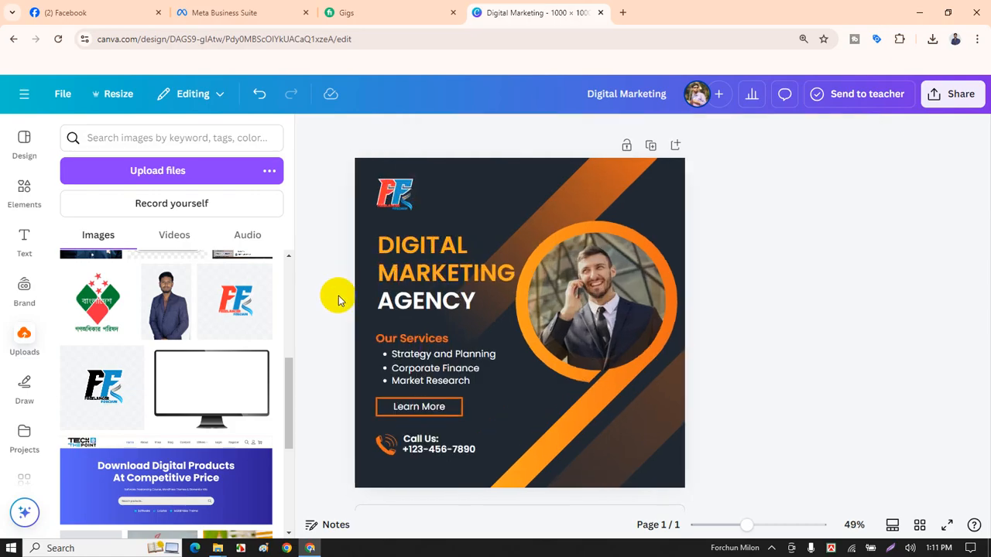
# Retype the heading's AGENCY line as SERVICES.
pyautogui.click(414, 246)
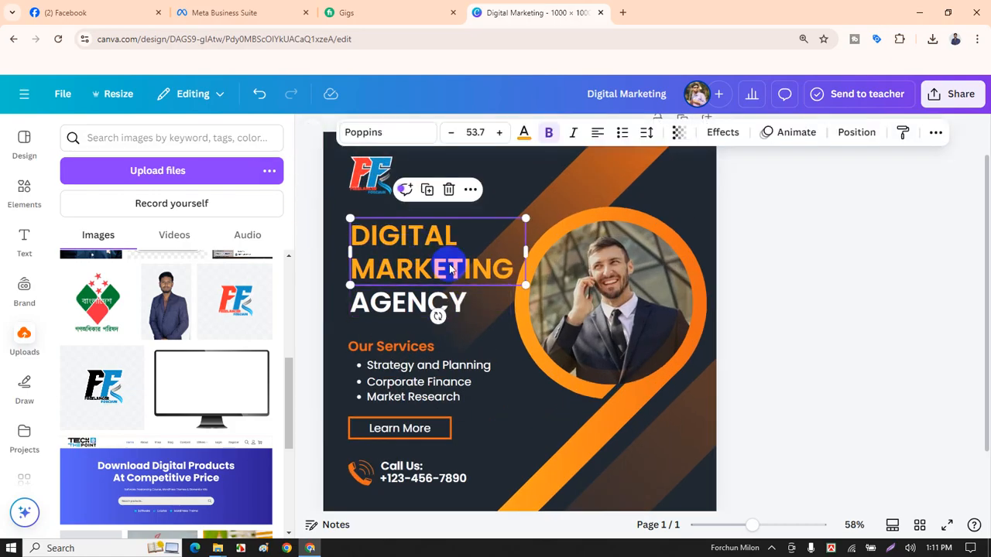
pyautogui.scroll(-2, 481, 304)
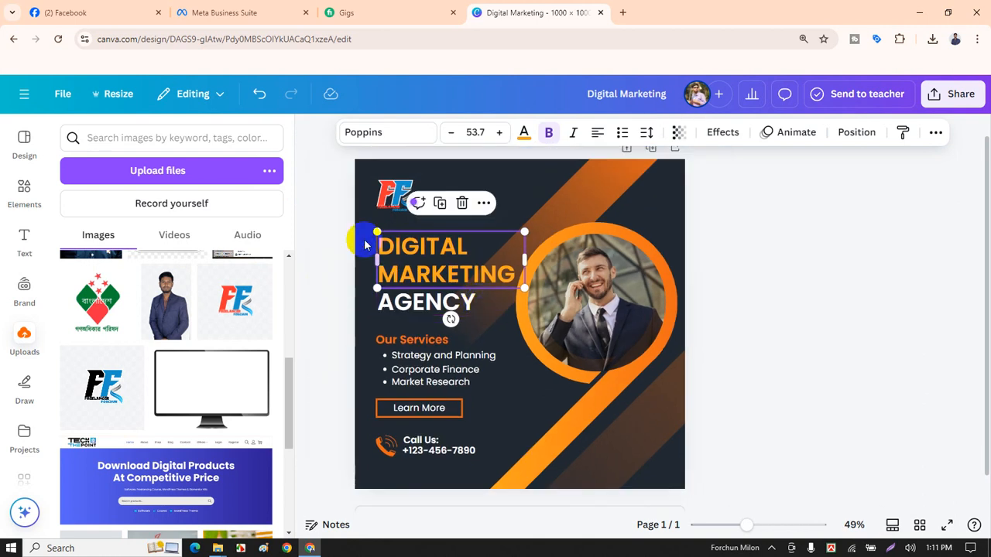
pyautogui.click(336, 219)
pyautogui.doubleClick(433, 300)
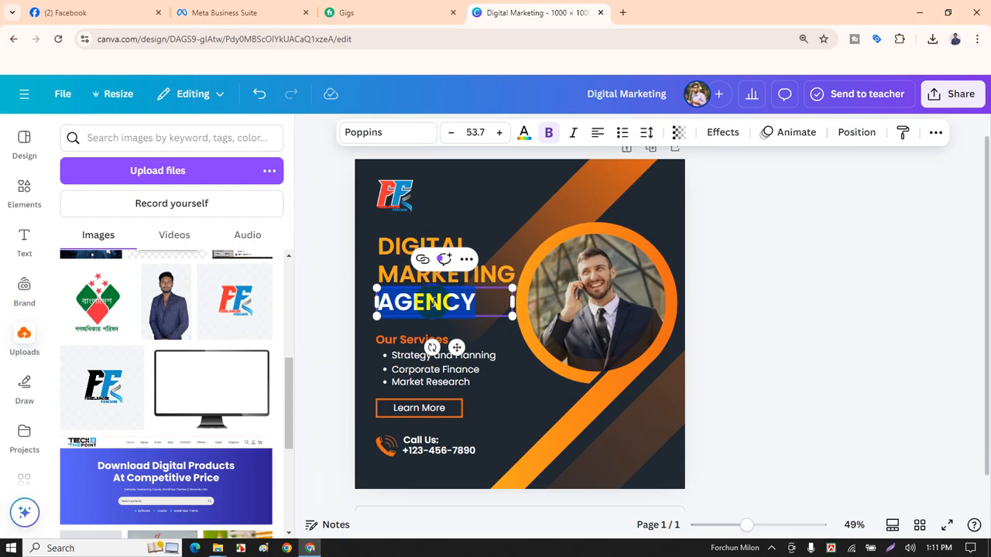
pyautogui.write('SER')
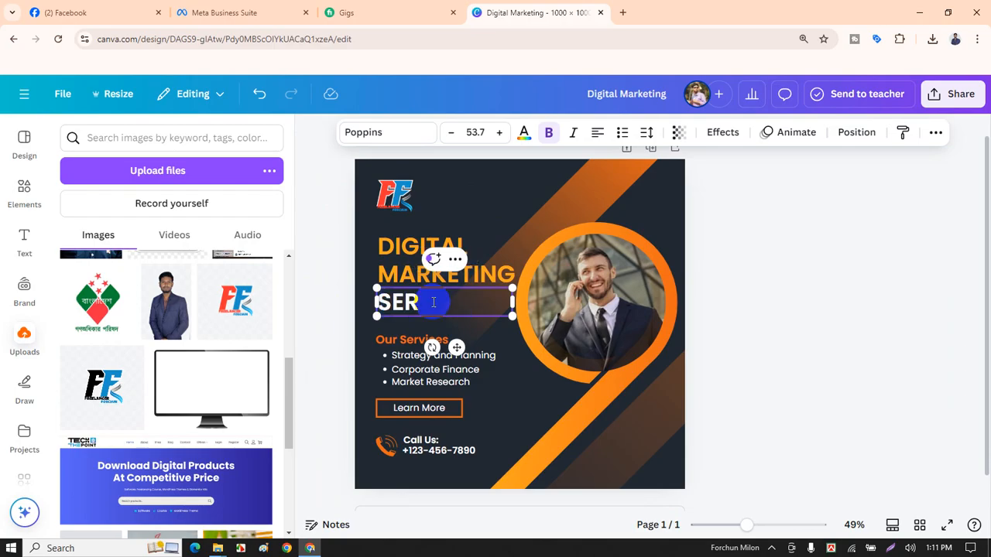
pyautogui.write('VICES')
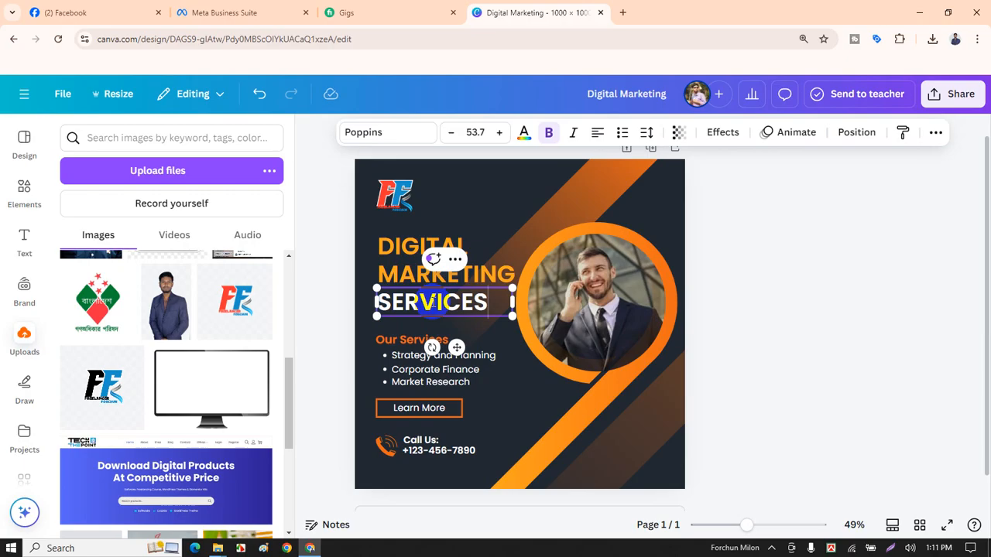
pyautogui.click(796, 260)
pyautogui.keyDown('ctrl'); pyautogui.scroll(-2, 703, 327); pyautogui.keyUp('ctrl')
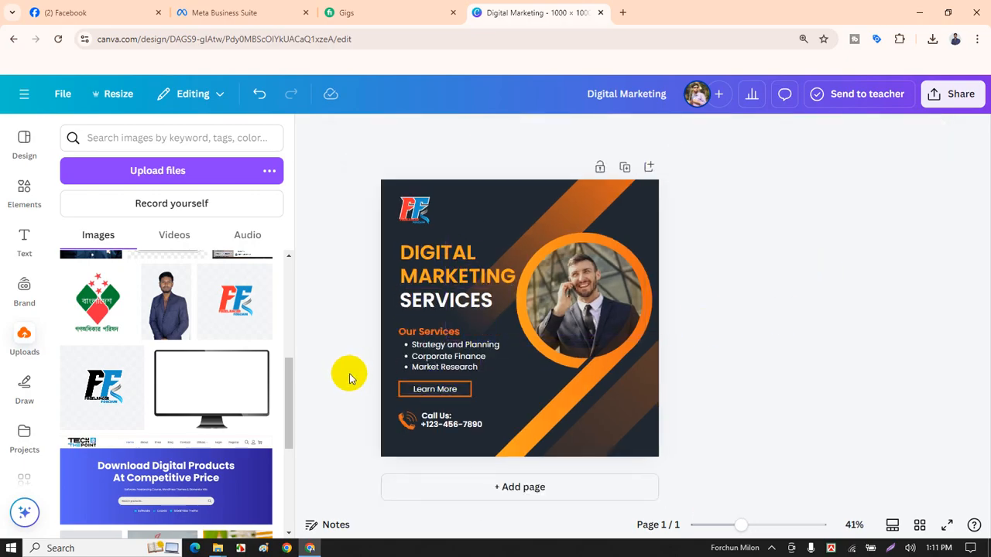
pyautogui.keyDown('ctrl'); pyautogui.scroll(2, 348, 375); pyautogui.keyUp('ctrl')
# Close the Uploads side panel to widen the workspace.
pyautogui.scroll(-1, 418, 325)
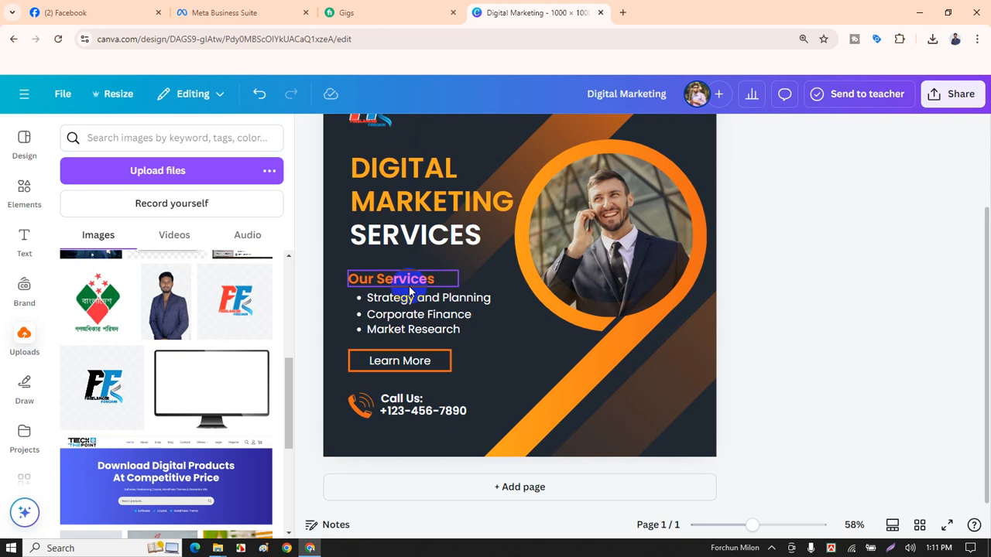
pyautogui.scroll(-2, 409, 291)
pyautogui.click(312, 131)
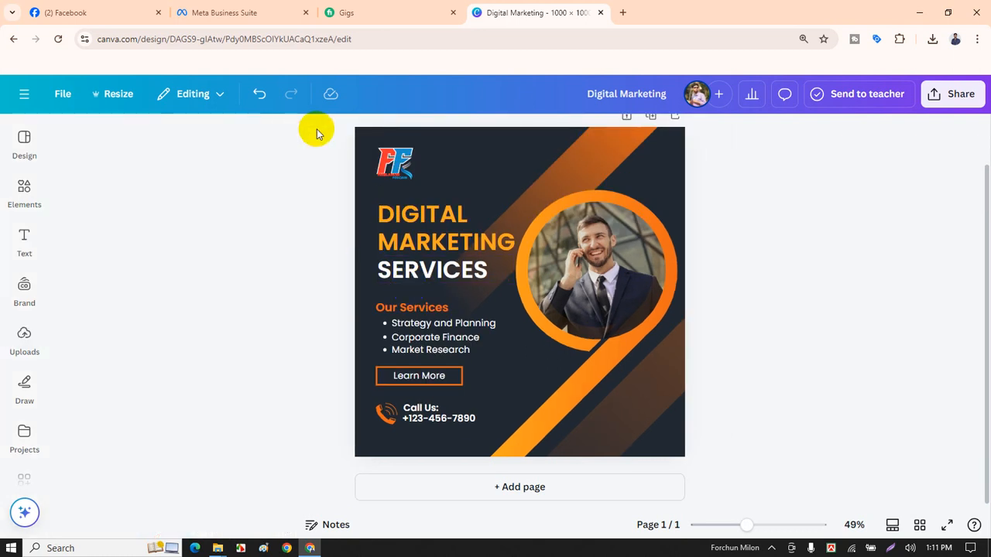
pyautogui.scroll(2, 495, 332)
pyautogui.scroll(-2, 430, 333)
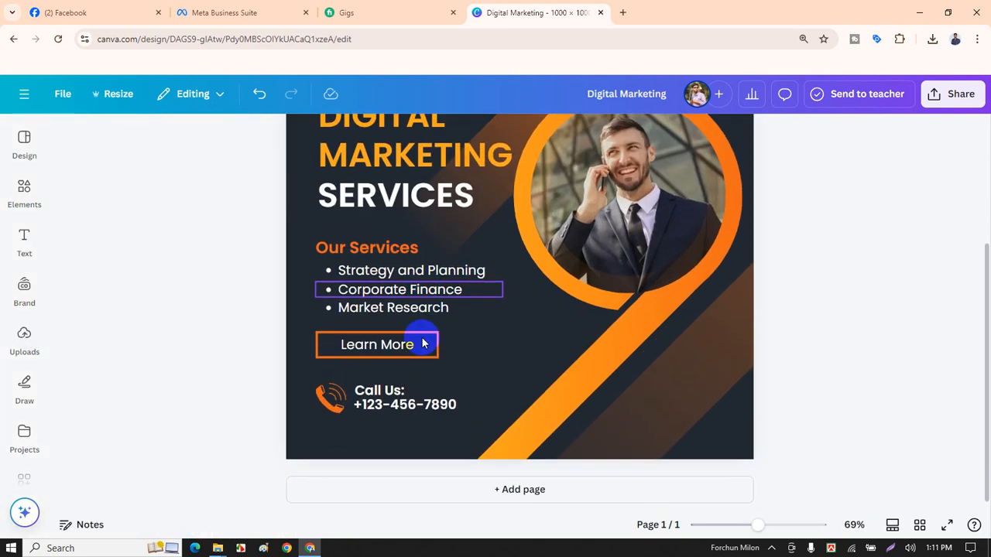
pyautogui.scroll(2, 276, 255)
pyautogui.scroll(-2, 276, 255)
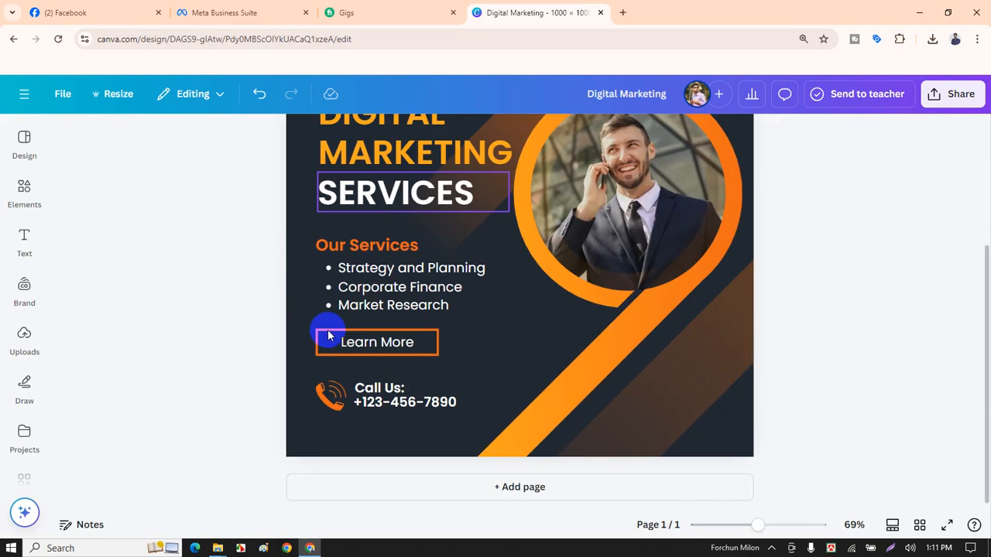
pyautogui.scroll(2, 256, 263)
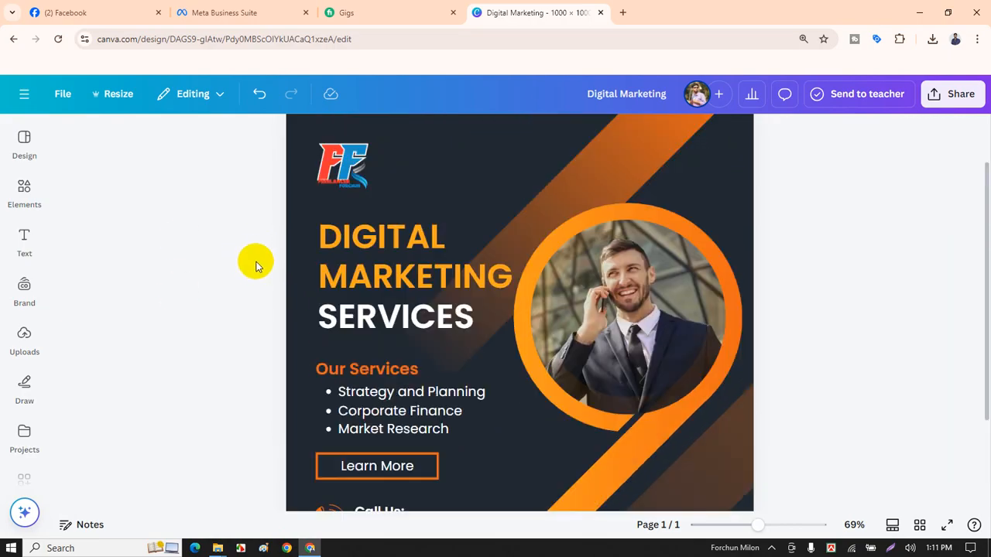
# Select the DIGITAL MARKETING headline together with the SERVICES line to inspect them.
pyautogui.click(356, 240)
pyautogui.keyDown('shift'); pyautogui.click(400, 320); pyautogui.keyUp('shift')
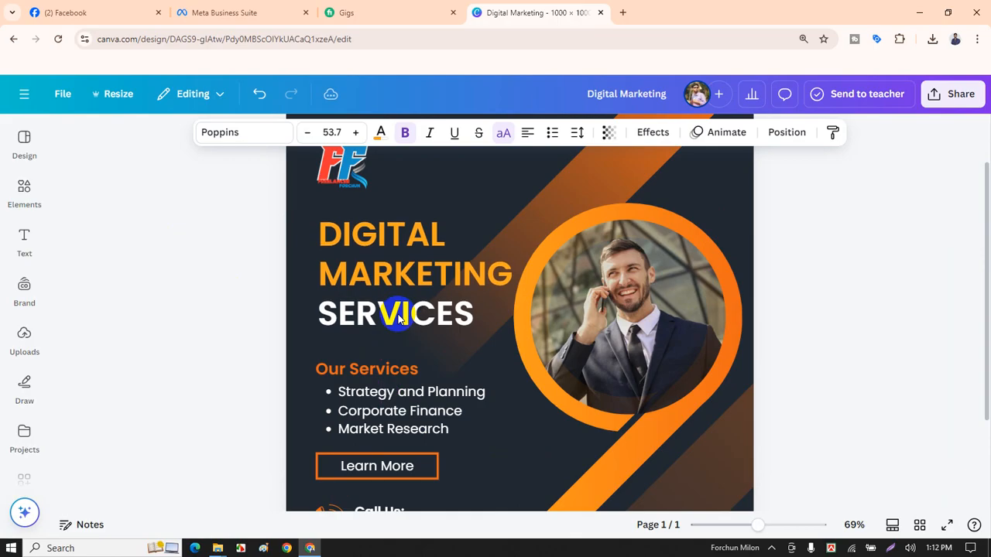
pyautogui.scroll(-2, 234, 281)
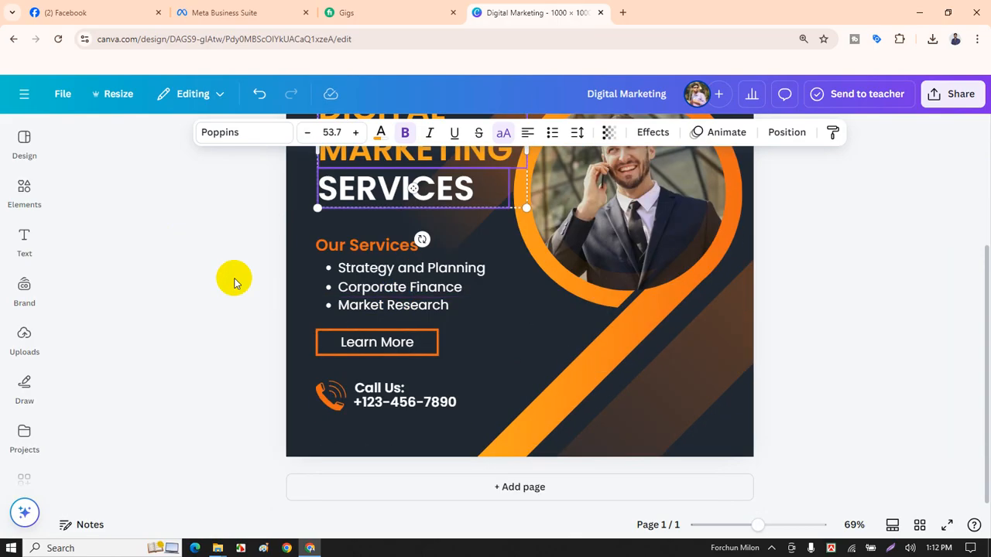
pyautogui.keyDown('ctrl'); pyautogui.scroll(3, 235, 287); pyautogui.keyUp('ctrl')
pyautogui.scroll(-1, 361, 298)
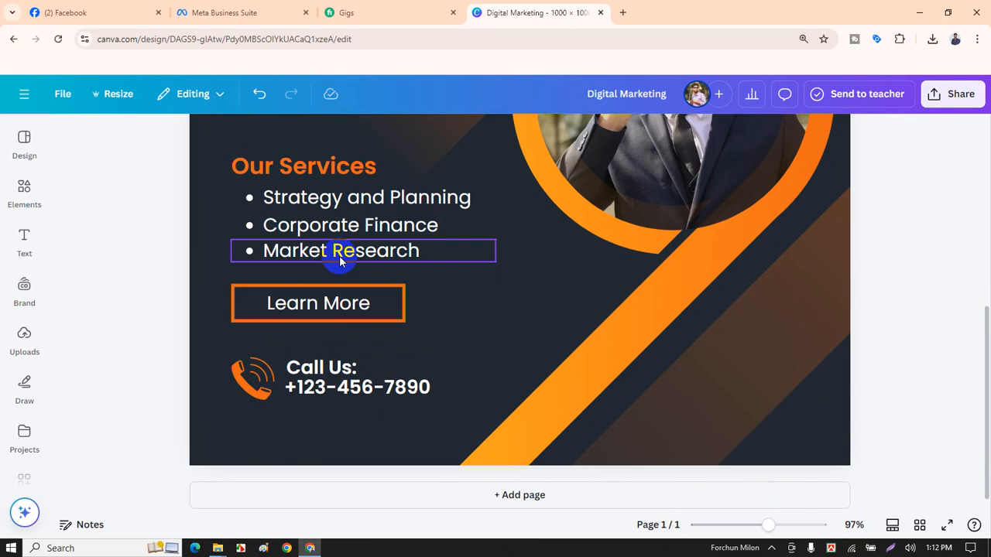
pyautogui.keyDown('ctrl'); pyautogui.scroll(-3, 346, 301); pyautogui.keyUp('ctrl')
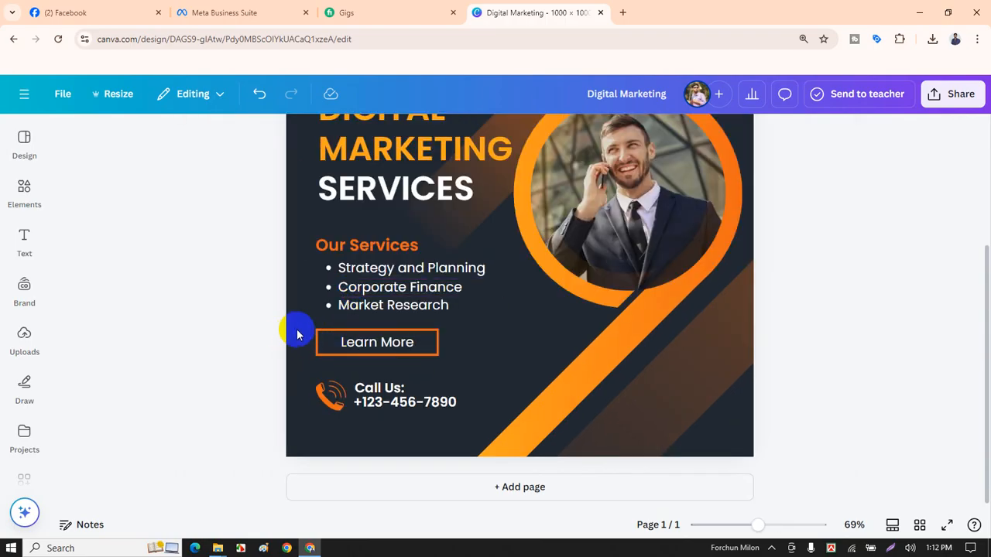
# Group the Learn More button with the phone icon and Call Us text, placed lower right.
pyautogui.moveTo(281, 334); pyautogui.dragTo(355, 354)
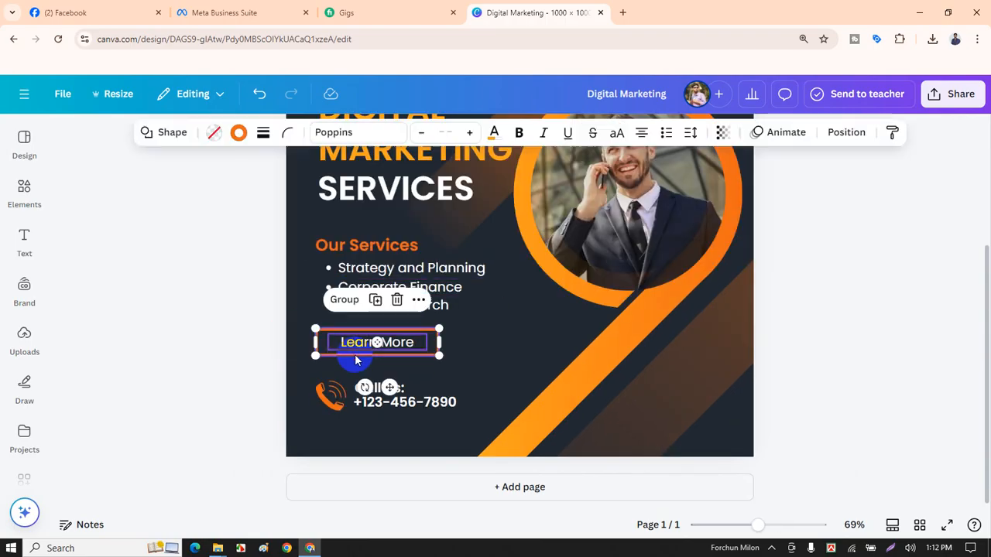
pyautogui.moveTo(287, 387); pyautogui.dragTo(681, 423)
pyautogui.click(380, 299)
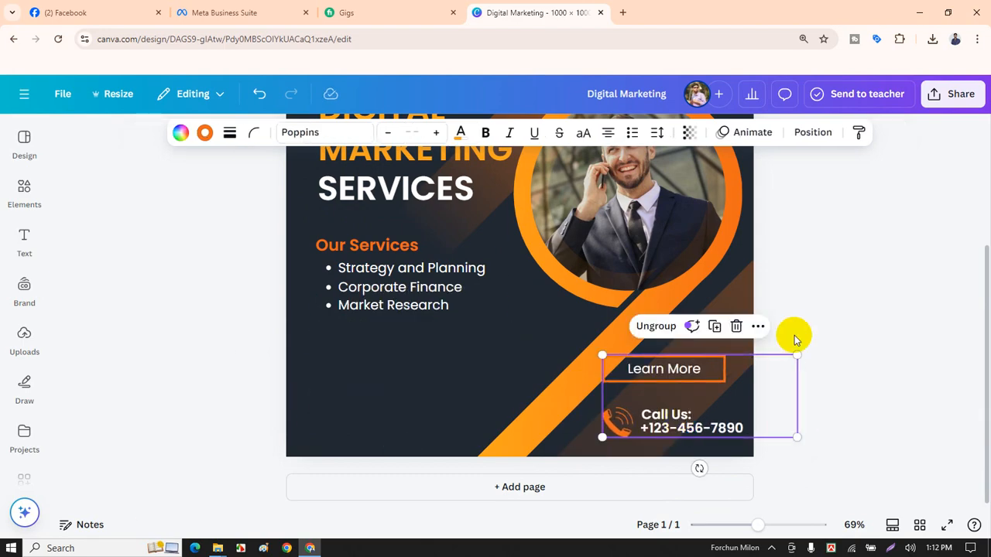
pyautogui.click(832, 302)
pyautogui.scroll(5, 441, 271)
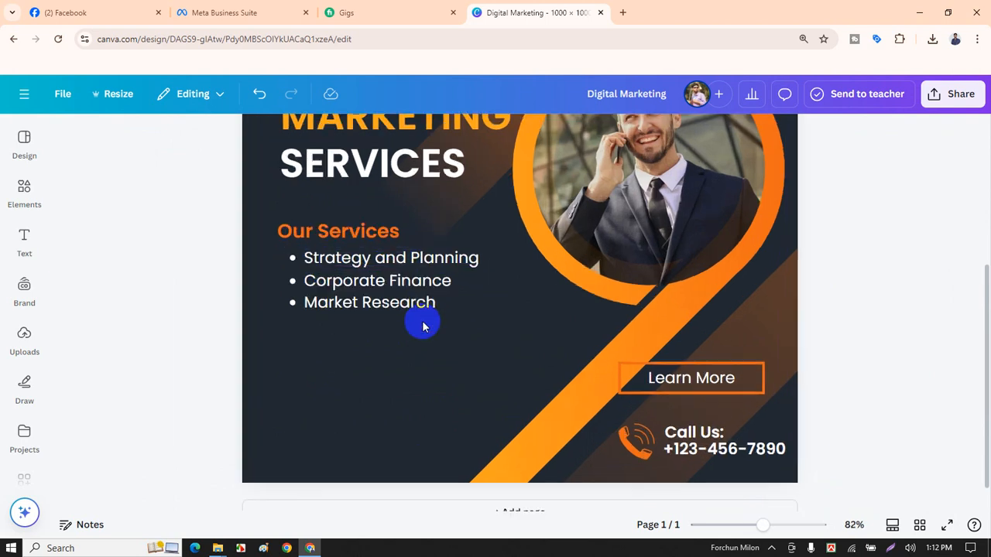
# Replace the first bullet's 'Strategy and Planning' text with 'Facebook Page Create and'.
pyautogui.click(345, 245)
pyautogui.doubleClick(346, 245)
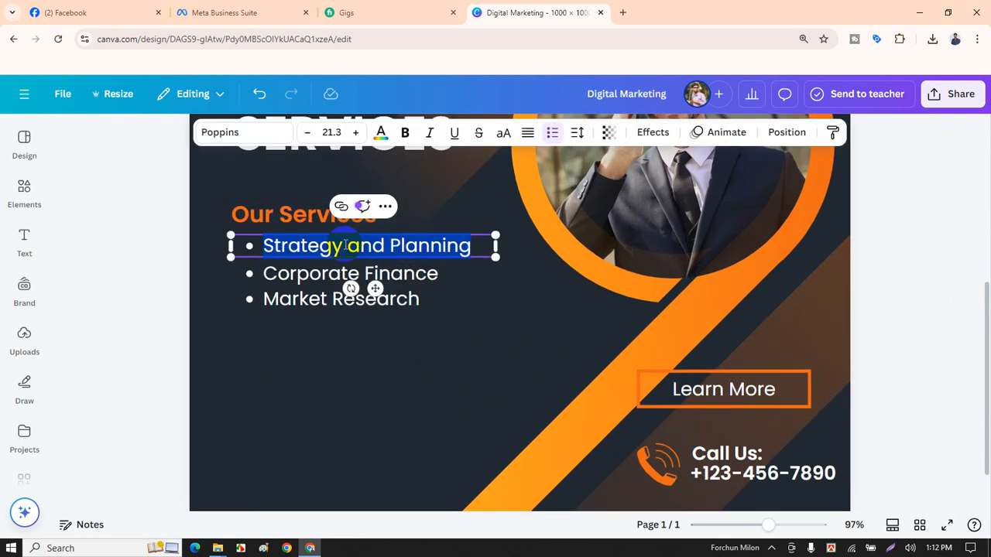
pyautogui.write('Facebook Page Crea')
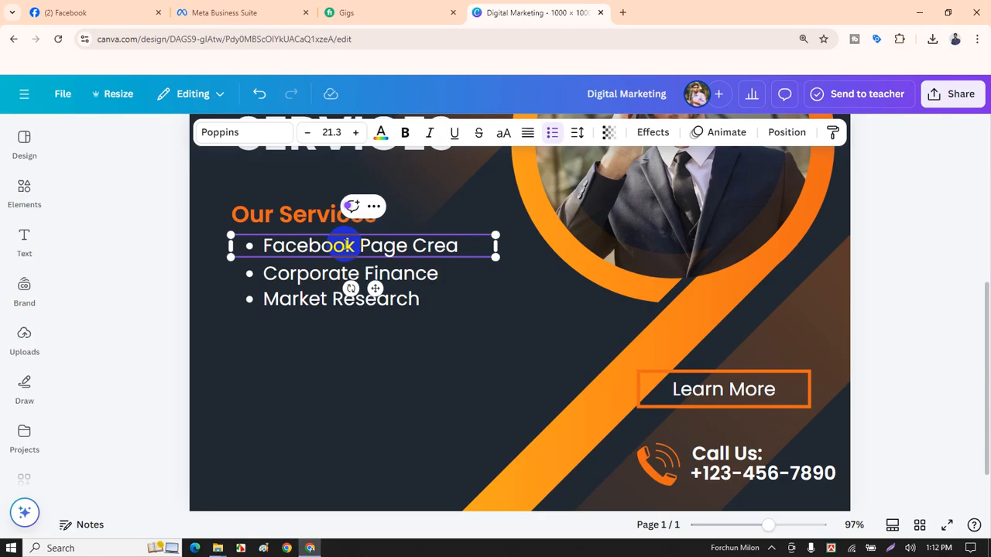
pyautogui.write('nd')
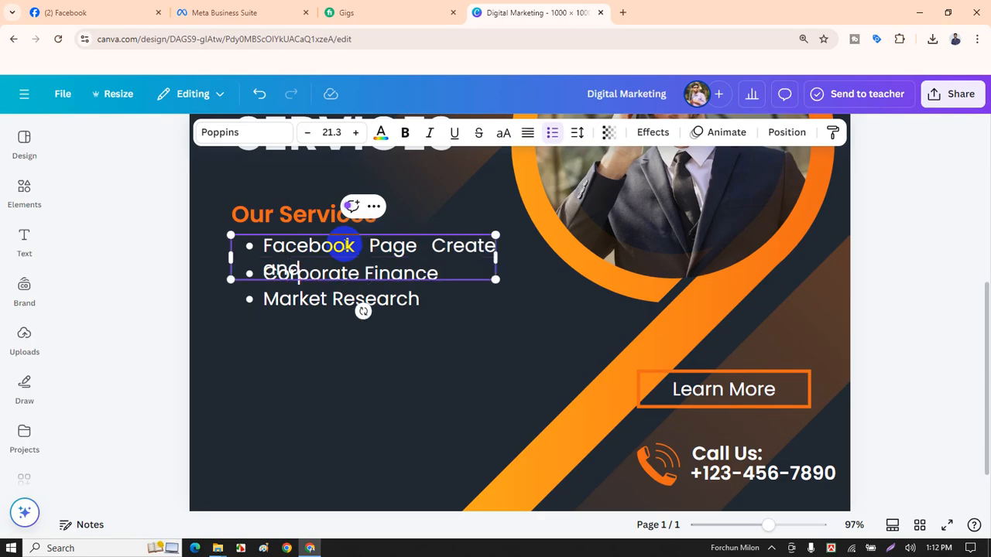
pyautogui.click(147, 249)
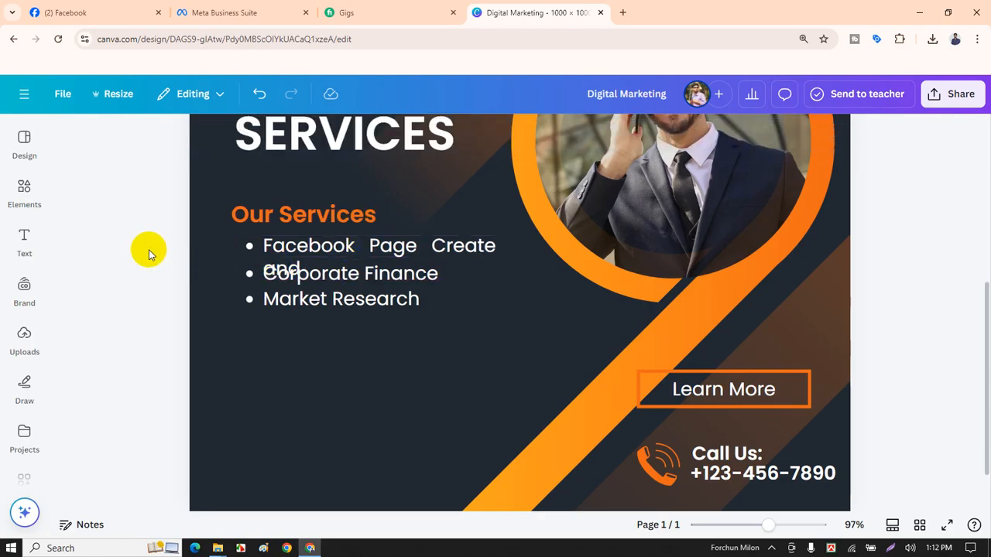
# Nudge the first bullet slightly right, then select the Corporate Finance and Market Research bullets.
pyautogui.moveTo(350, 257); pyautogui.dragTo(364, 250)
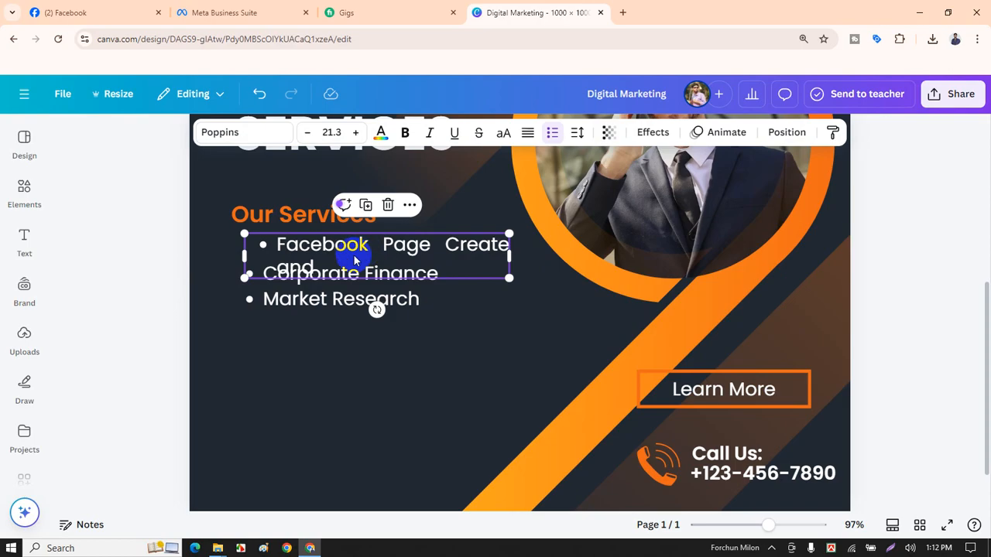
pyautogui.click(310, 276)
pyautogui.keyDown('shift'); pyautogui.click(312, 300); pyautogui.keyUp('shift')
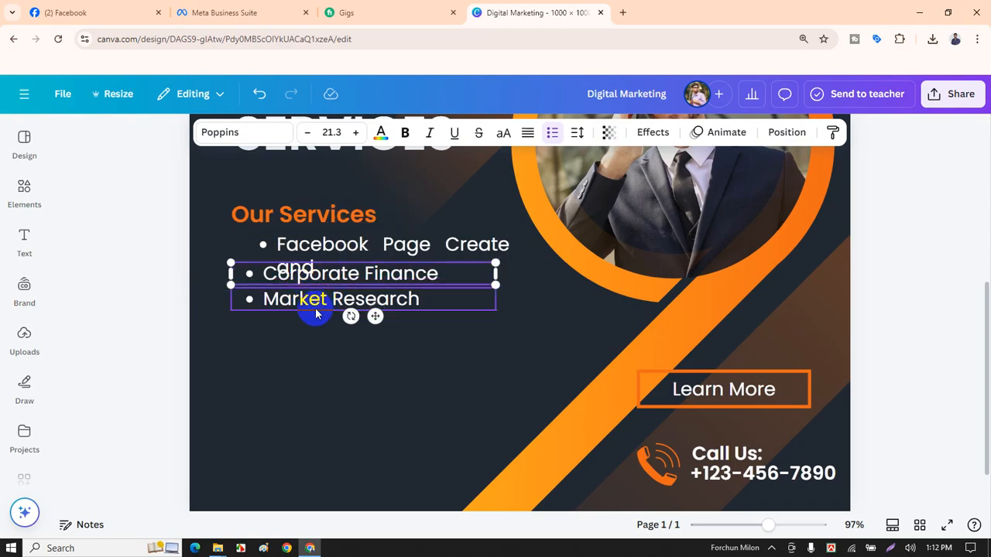
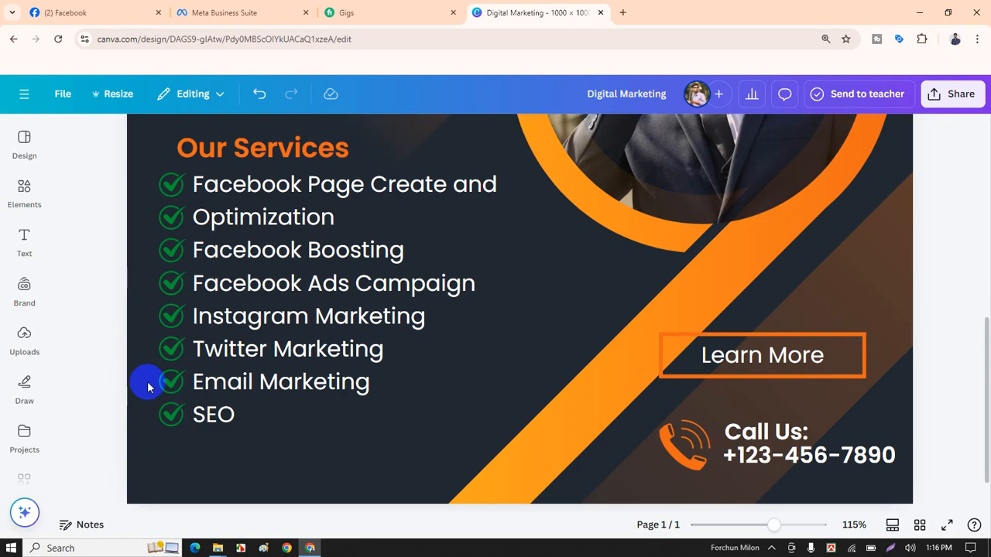
# Scroll up and down over the flyer to review the current layout.
pyautogui.scroll(-3, 283, 310)
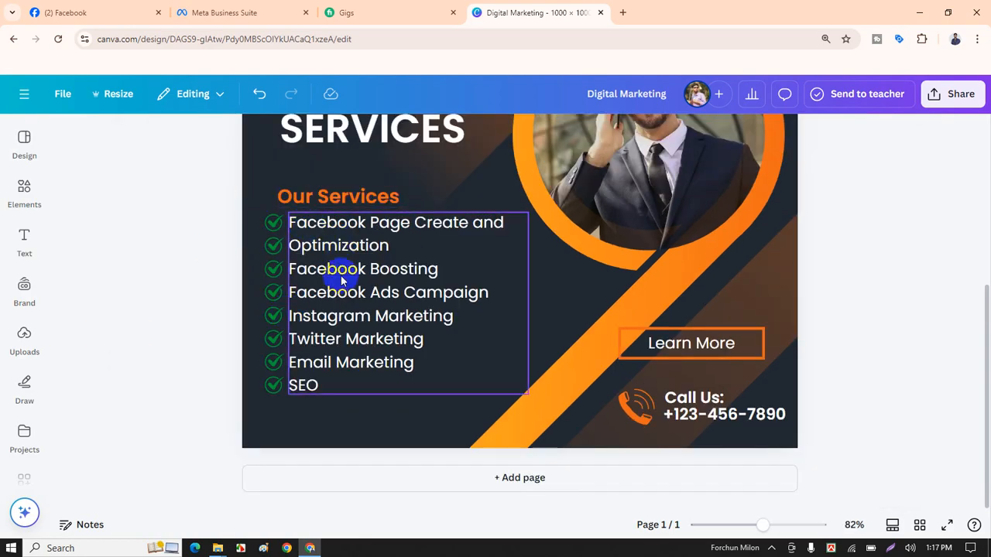
pyautogui.scroll(2, 132, 237)
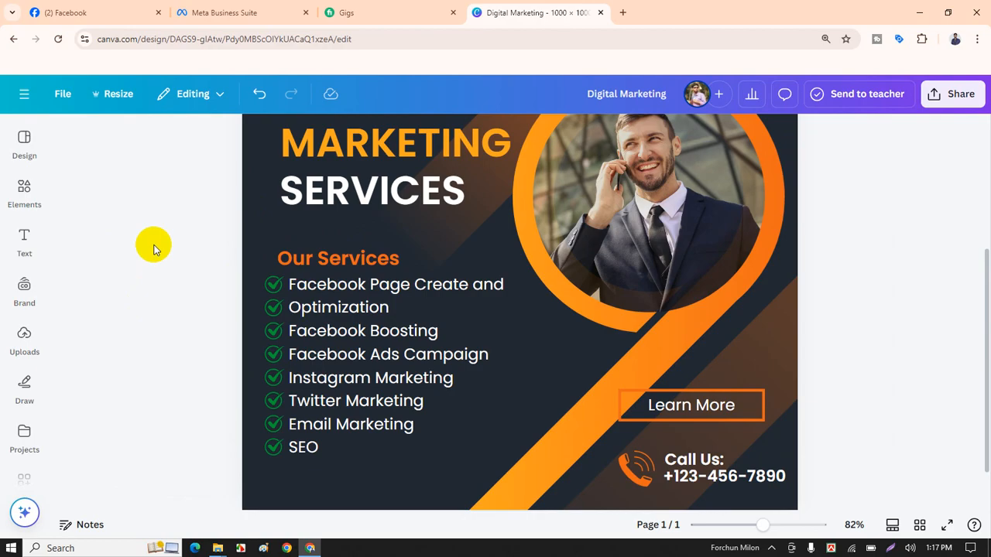
pyautogui.scroll(-2, 155, 245)
pyautogui.scroll(3, 436, 270)
pyautogui.scroll(-2, 437, 274)
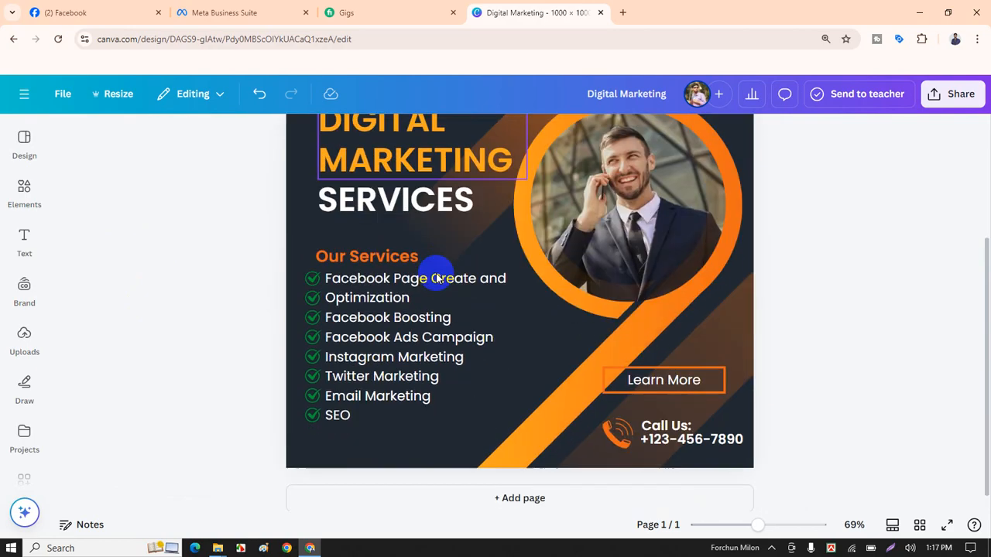
pyautogui.keyDown('ctrl'); pyautogui.scroll(-2, 436, 283); pyautogui.keyUp('ctrl')
pyautogui.keyDown('ctrl'); pyautogui.scroll(2, 712, 306); pyautogui.keyUp('ctrl')
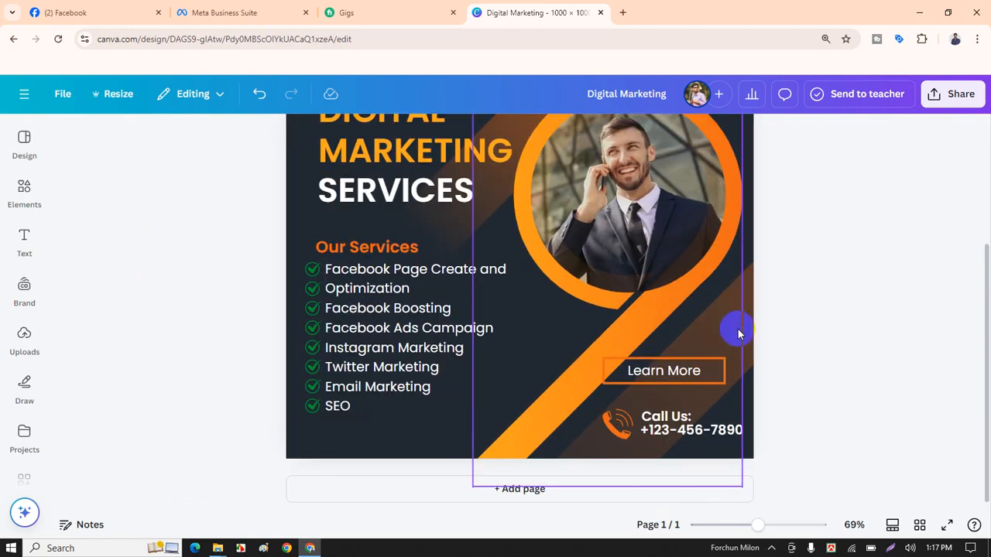
pyautogui.scroll(-1, 738, 333)
# Trial-move the Learn More and Call Us group left, then return it to the lower right.
pyautogui.click(697, 311)
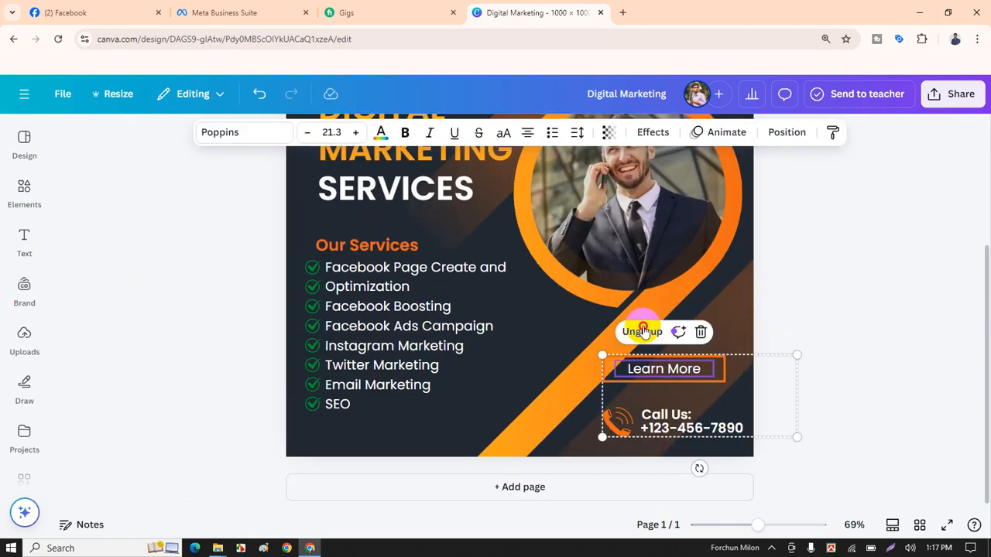
pyautogui.click(820, 338)
pyautogui.moveTo(705, 395); pyautogui.dragTo(569, 374)
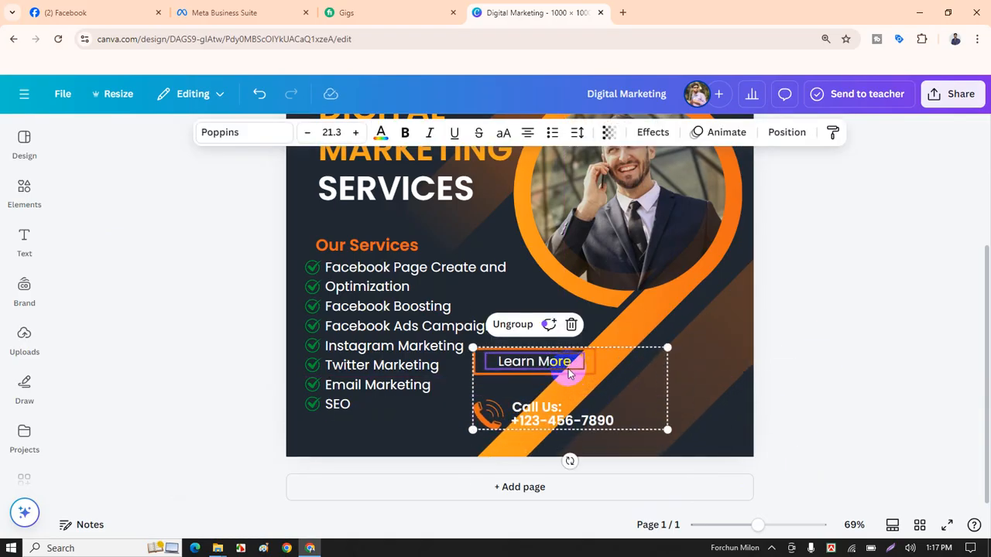
pyautogui.scroll(-1, 569, 373)
pyautogui.scroll(1, 568, 367)
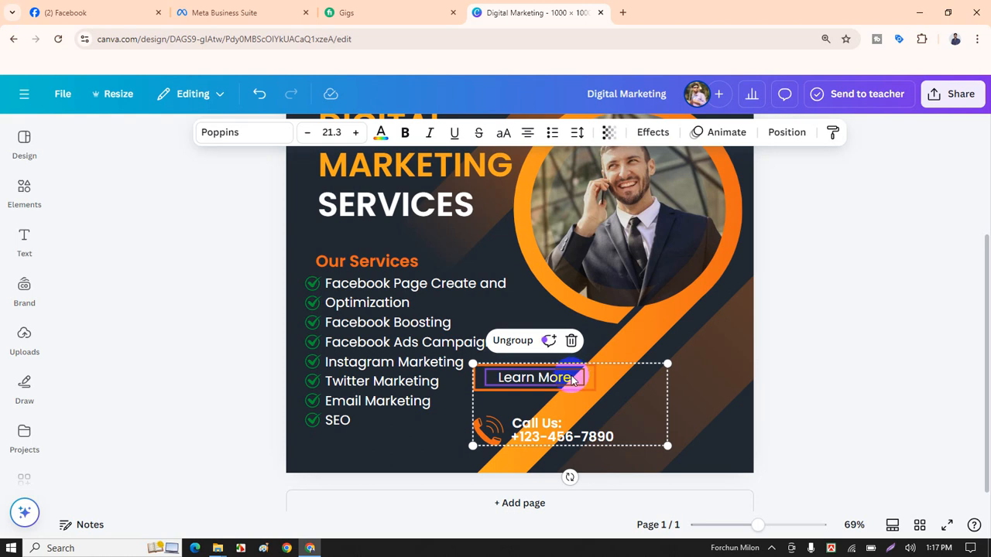
pyautogui.click(759, 327)
pyautogui.scroll(-1, 722, 360)
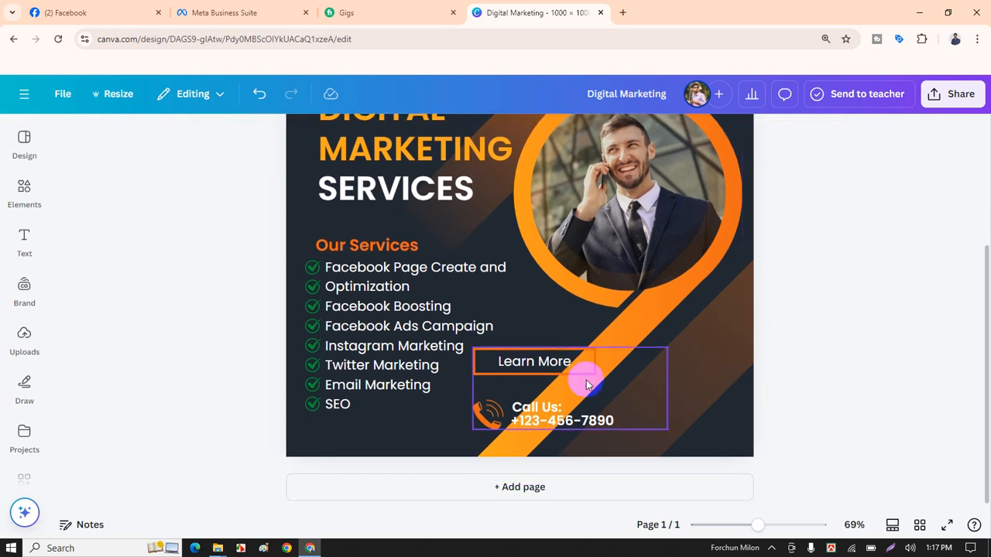
pyautogui.moveTo(545, 355); pyautogui.dragTo(666, 362)
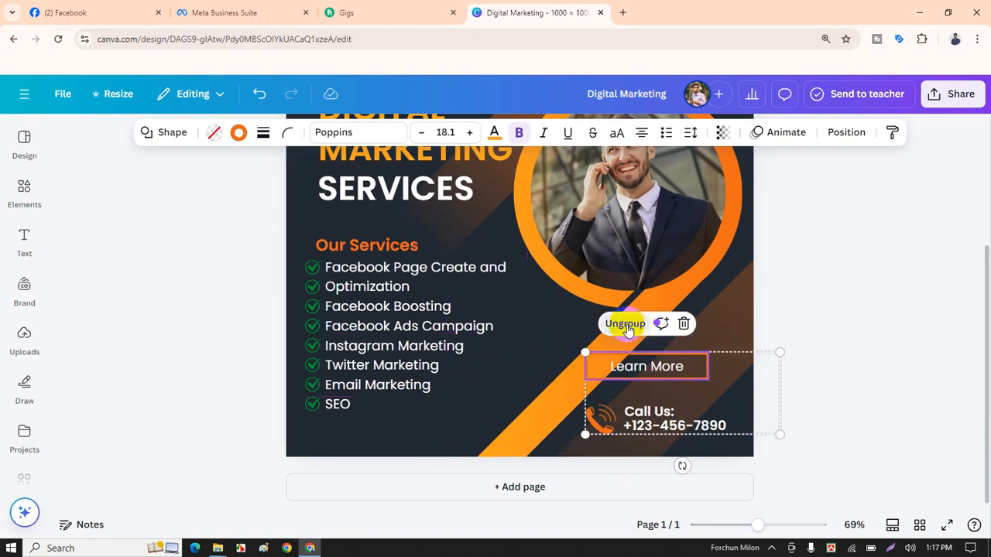
# Ungroup it, regroup the Learn More text with its box, and place that button under SEO.
pyautogui.click(626, 327)
pyautogui.click(807, 336)
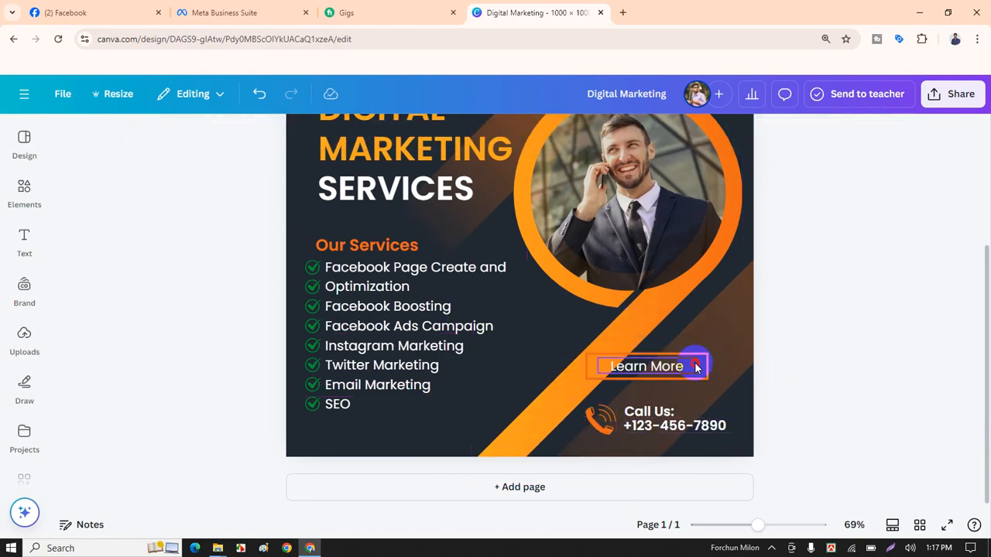
pyautogui.click(695, 368)
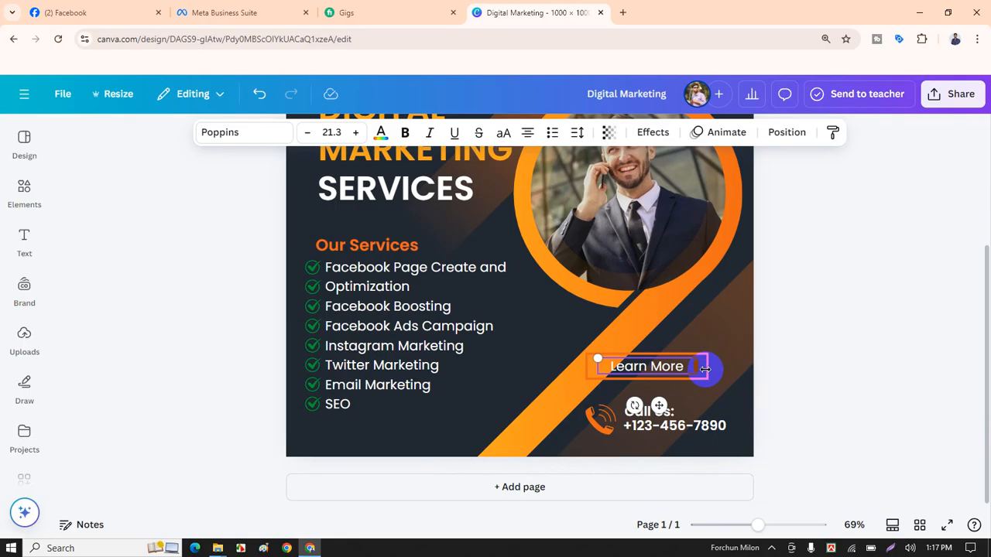
pyautogui.keyDown('shift'); pyautogui.click(701, 365); pyautogui.keyUp('shift')
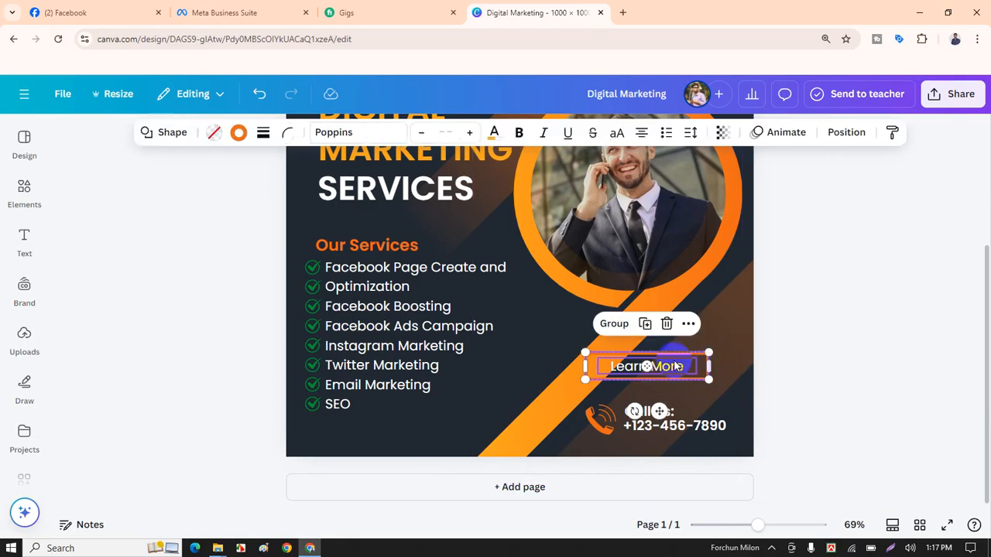
pyautogui.click(615, 325)
pyautogui.moveTo(678, 370); pyautogui.dragTo(464, 430)
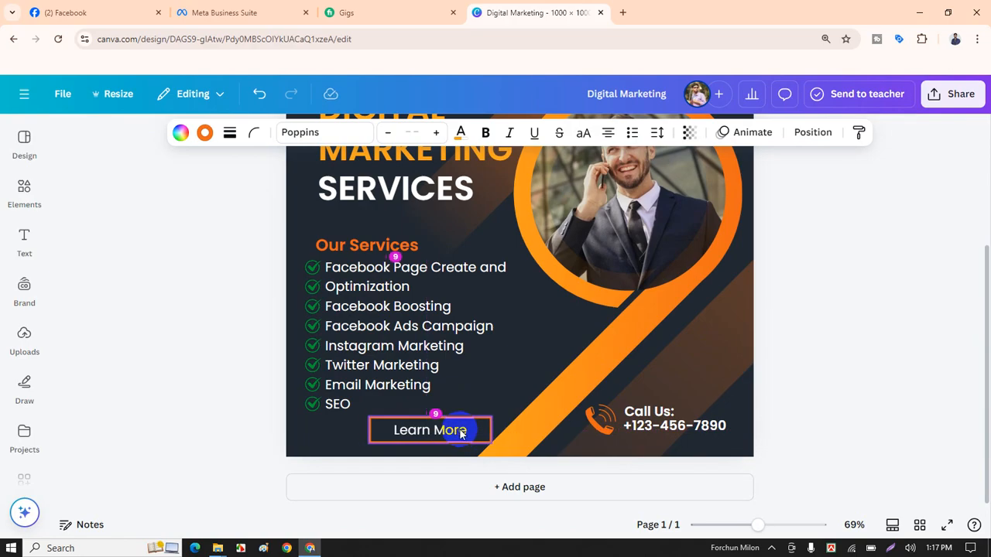
pyautogui.moveTo(461, 434); pyautogui.dragTo(461, 433)
# Move the Call Us block down toward the bottom edge of the flyer.
pyautogui.click(812, 365)
pyautogui.scroll(2, 790, 410)
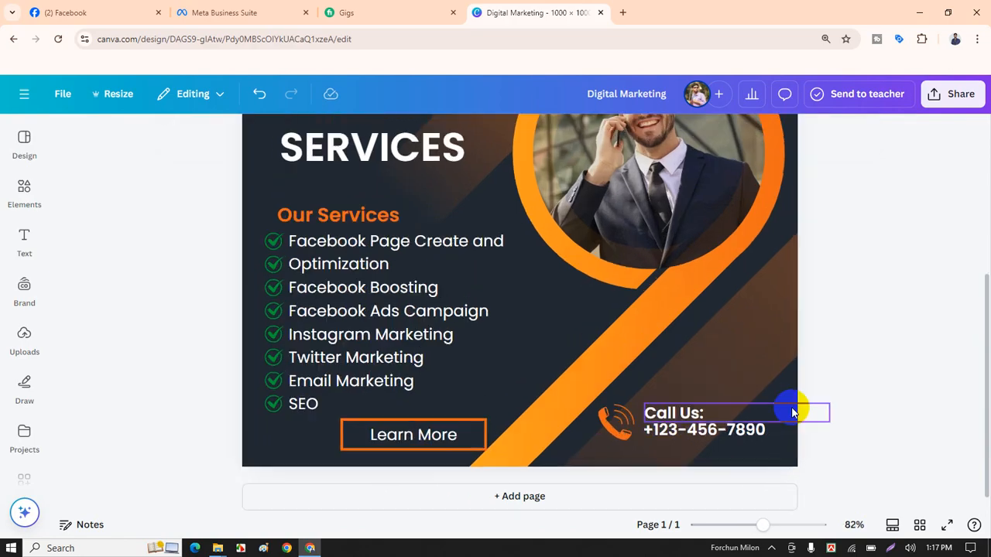
pyautogui.click(646, 424)
pyautogui.click(691, 430)
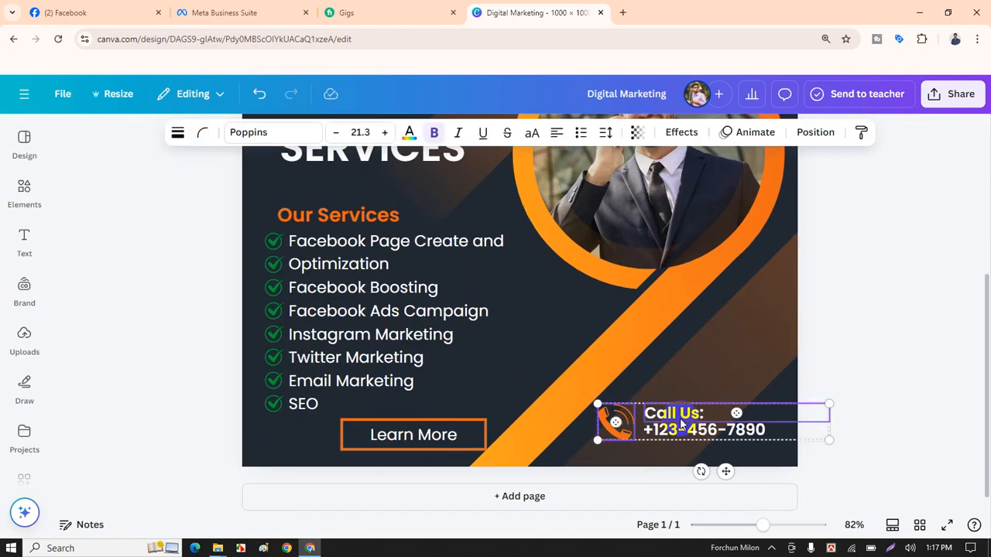
pyautogui.moveTo(694, 438)
pyautogui.mouseDown()
pyautogui.moveTo(657, 445)
pyautogui.moveTo(685, 443)
pyautogui.moveTo(678, 438)
pyautogui.mouseUp()
pyautogui.click(902, 372)
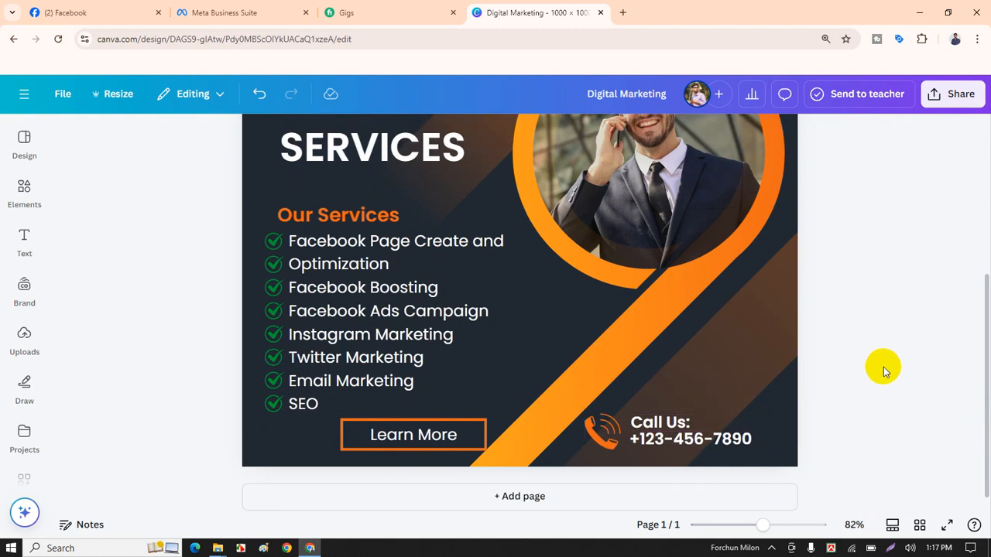
# Replace the placeholder phone number with the business's contact number and narrow its text box.
pyautogui.keyDown('ctrl'); pyautogui.scroll(3, 779, 371); pyautogui.keyUp('ctrl')
pyautogui.scroll(-1, 720, 400)
pyautogui.click(772, 417)
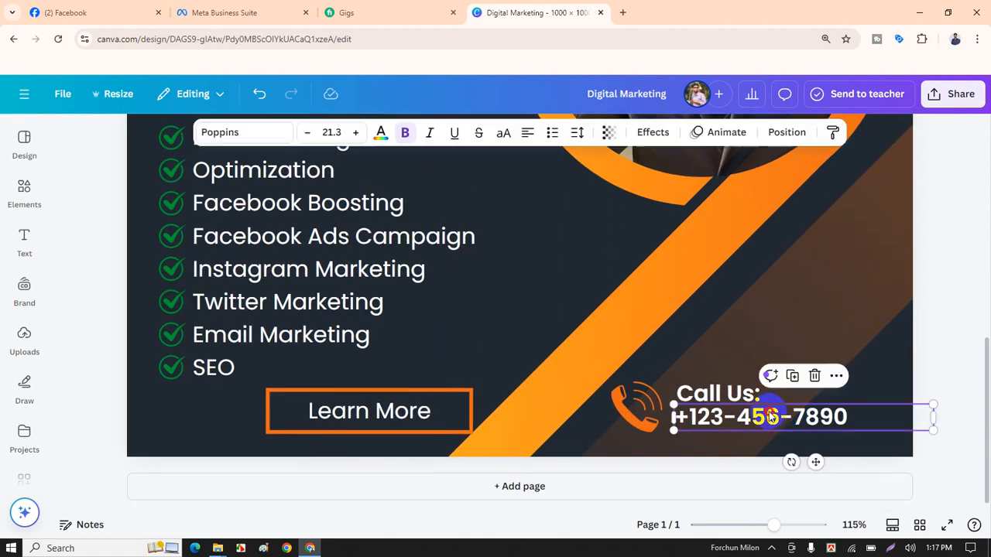
pyautogui.doubleClick(771, 416)
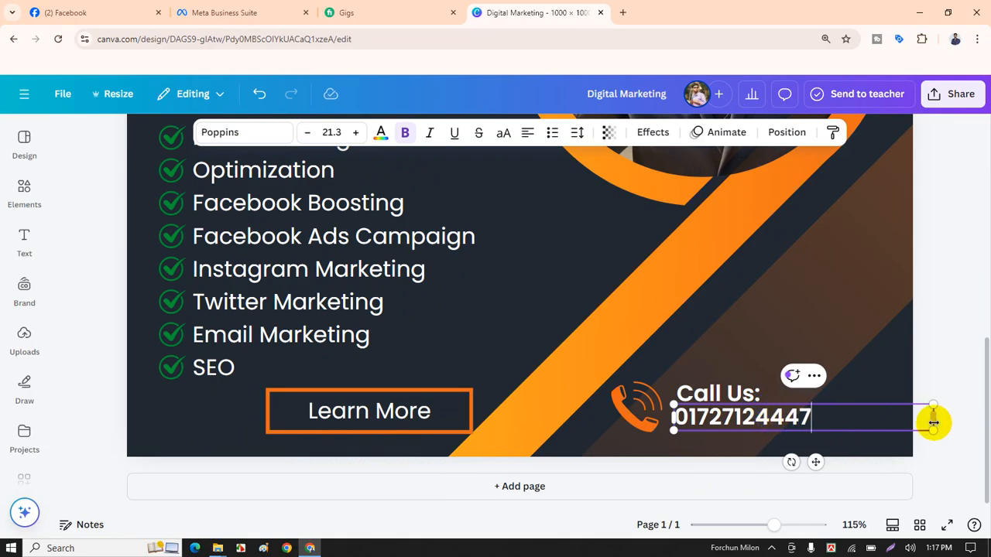
pyautogui.moveTo(936, 420); pyautogui.dragTo(834, 418)
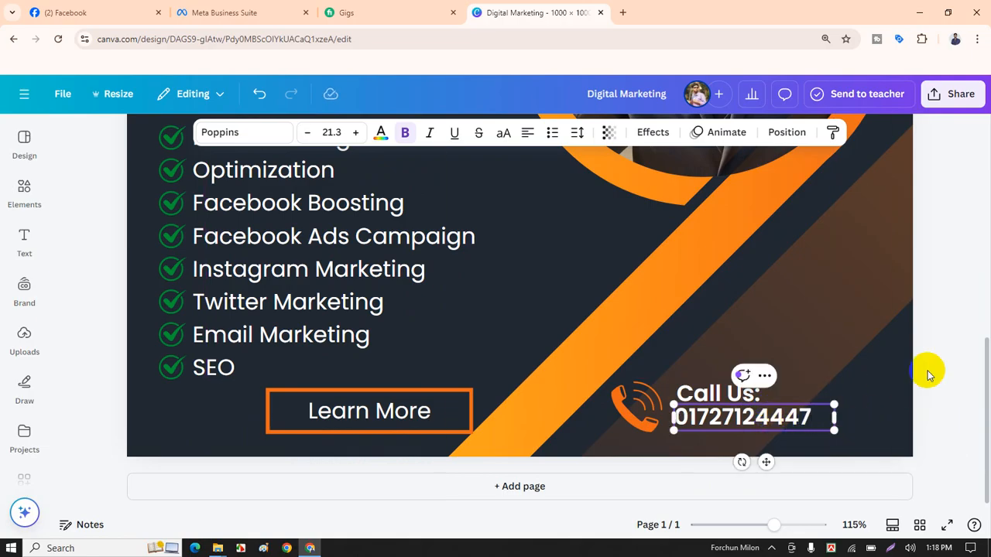
pyautogui.click(945, 342)
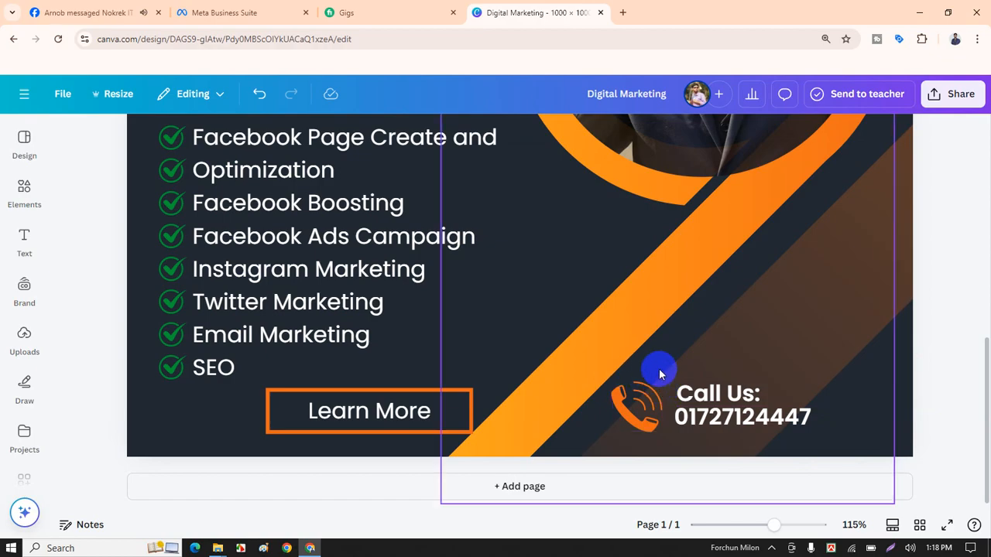
pyautogui.scroll(4, 583, 353)
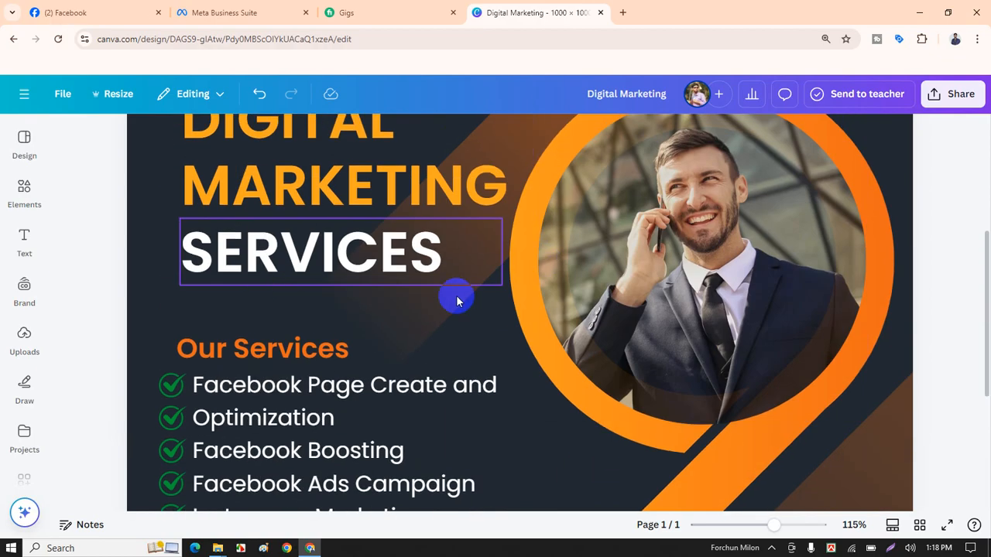
pyautogui.scroll(-5, 457, 302)
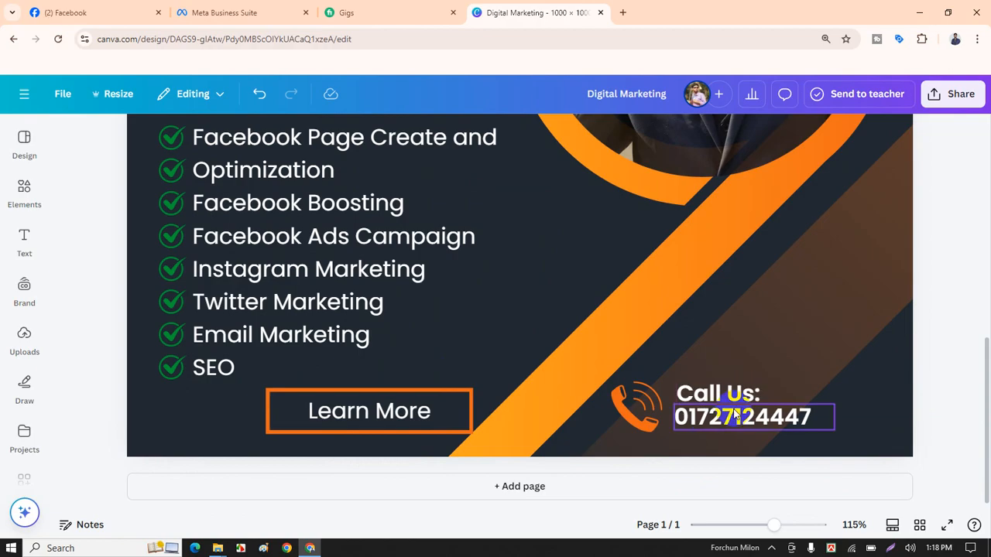
pyautogui.click(641, 365)
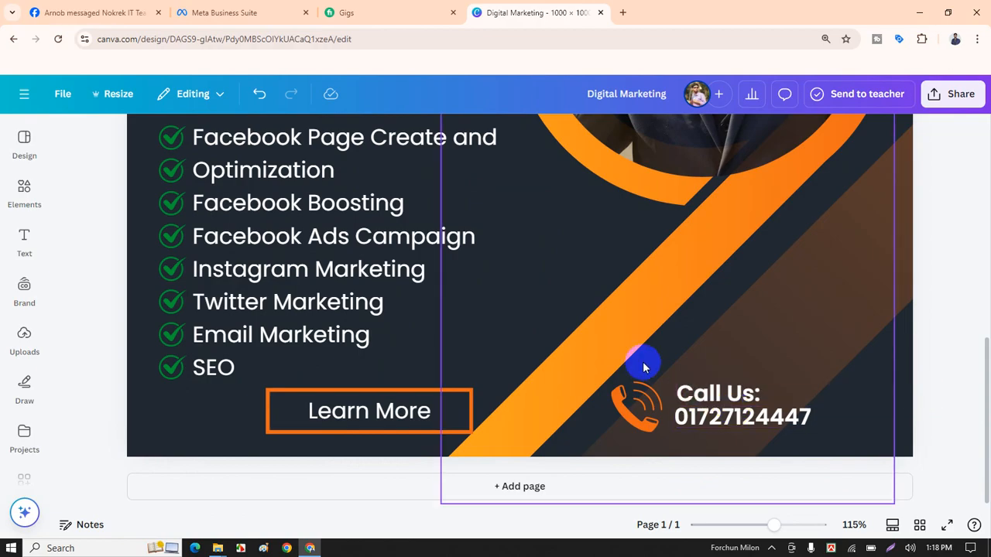
pyautogui.click(948, 331)
pyautogui.scroll(1, 810, 336)
pyautogui.scroll(-1, 497, 389)
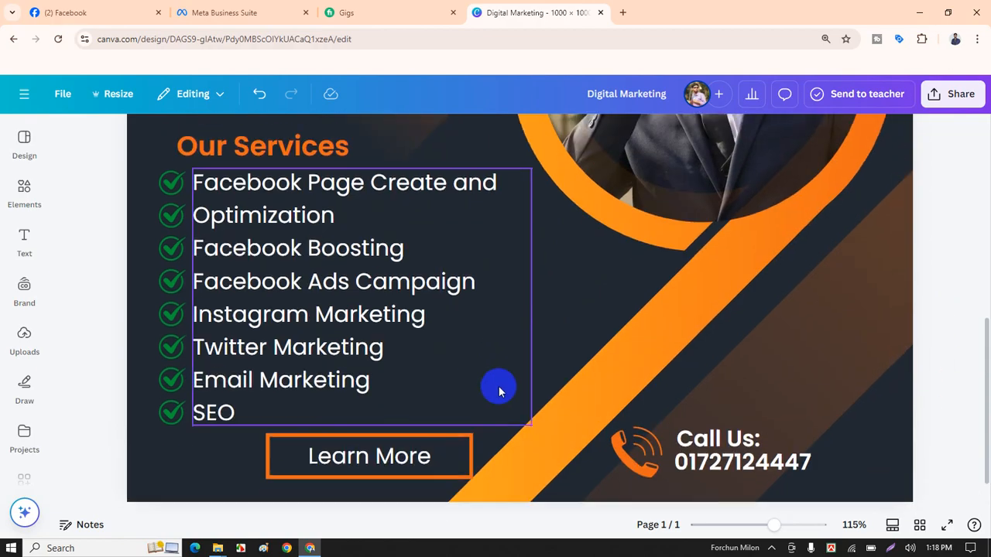
pyautogui.scroll(3, 715, 332)
pyautogui.scroll(-3, 685, 293)
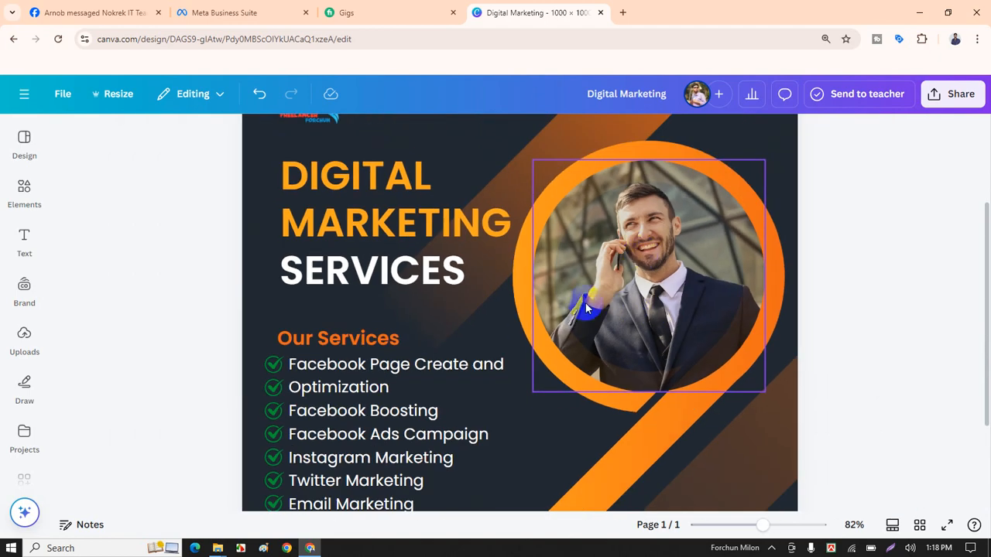
pyautogui.click(642, 254)
pyautogui.click(861, 284)
pyautogui.scroll(2, 861, 285)
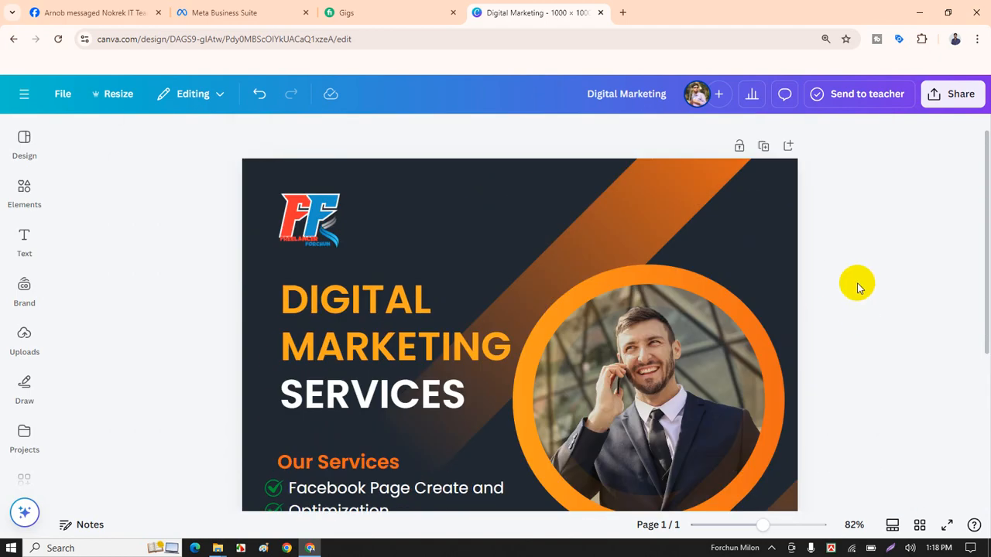
pyautogui.scroll(-3, 857, 287)
pyautogui.scroll(-1, 842, 304)
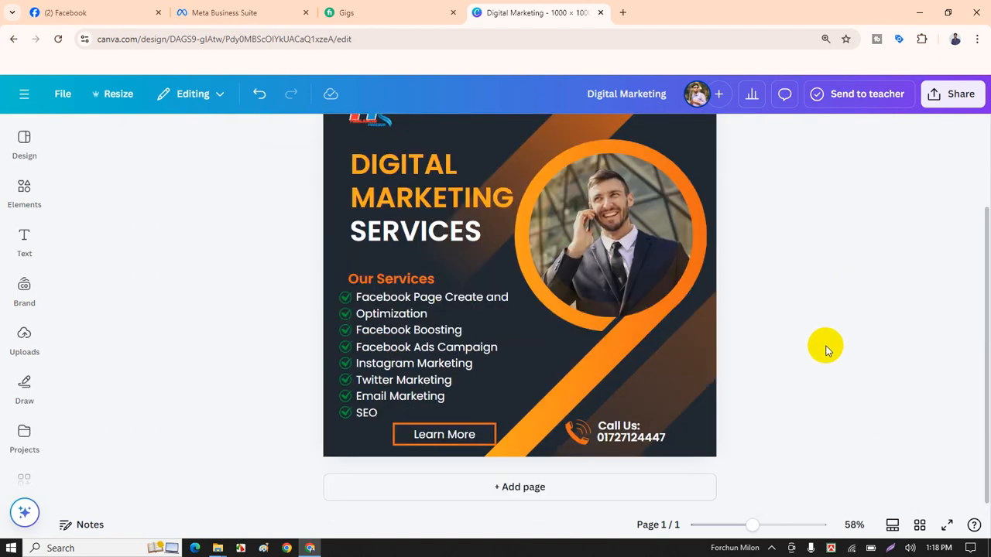
pyautogui.scroll(2, 393, 276)
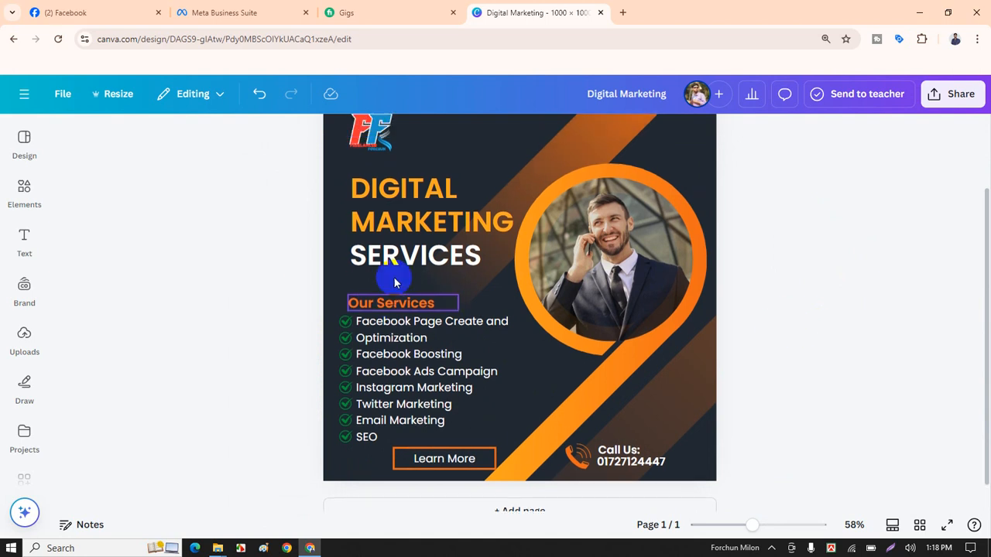
pyautogui.scroll(-1, 464, 318)
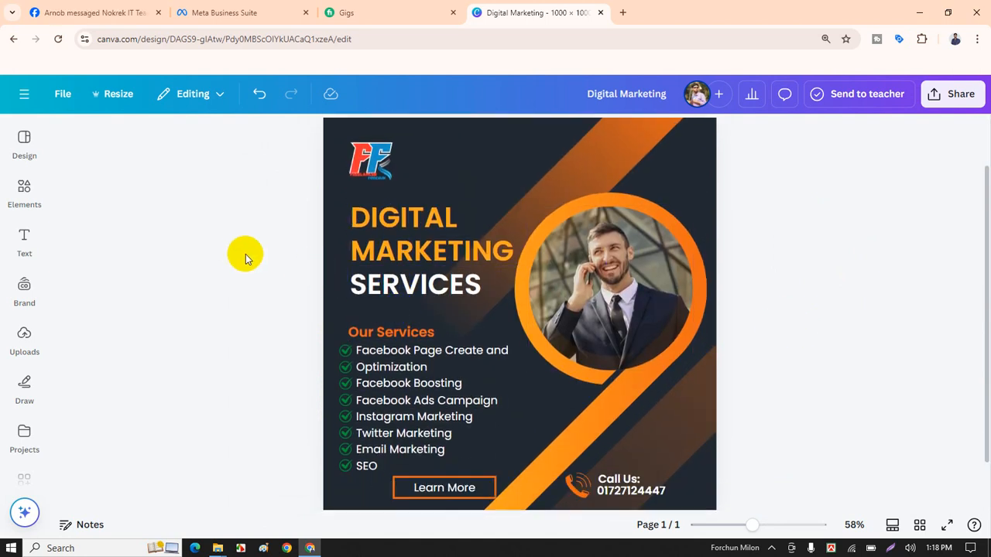
pyautogui.click(22, 286)
# From Uploads, add the photo of the smiling man in red to the design.
pyautogui.click(23, 327)
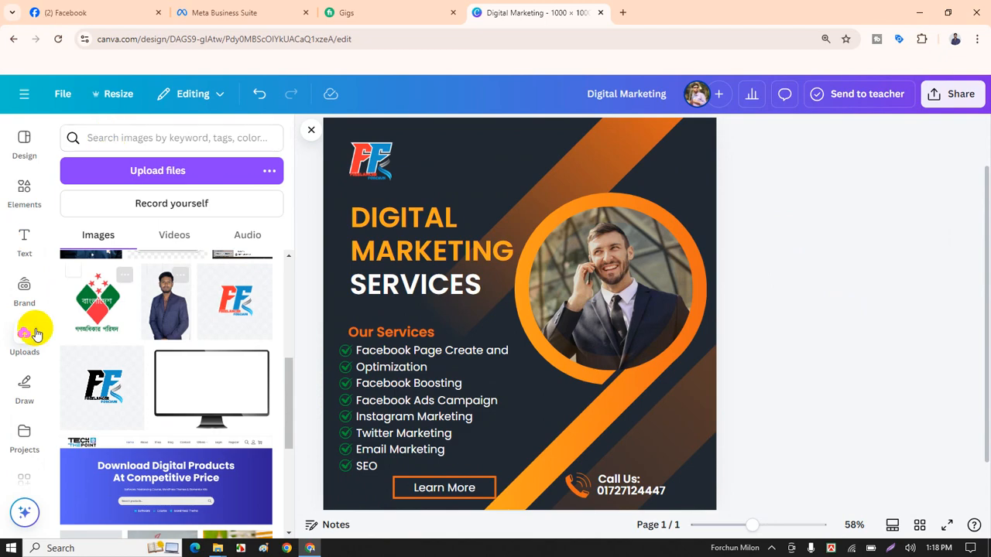
pyautogui.click(184, 172)
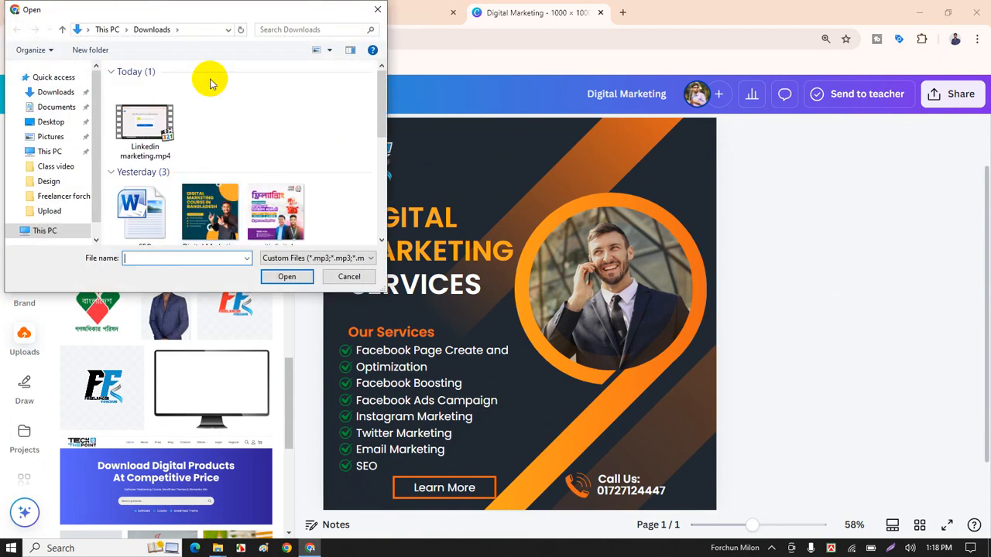
pyautogui.click(347, 277)
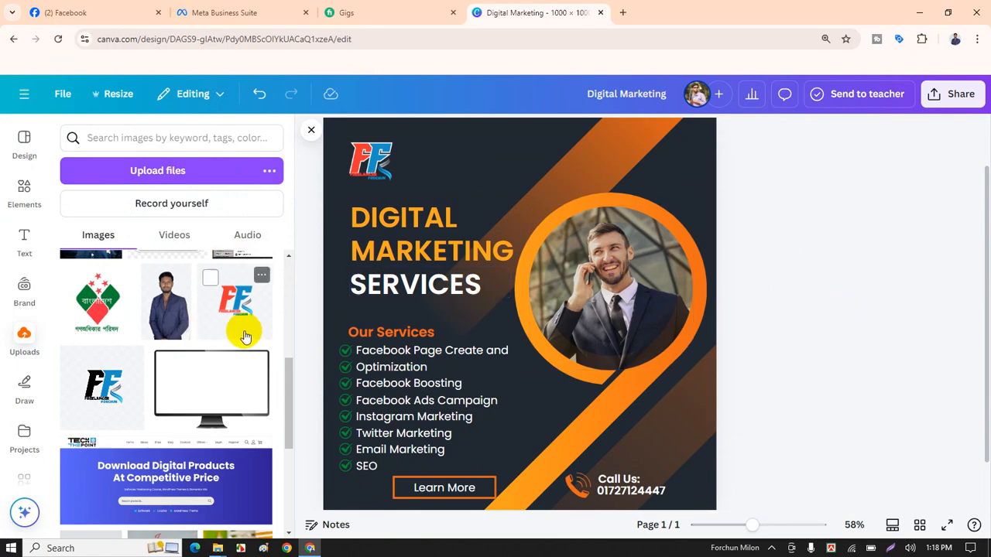
pyautogui.scroll(2, 187, 310)
pyautogui.scroll(-3, 220, 350)
pyautogui.scroll(-3, 220, 350)
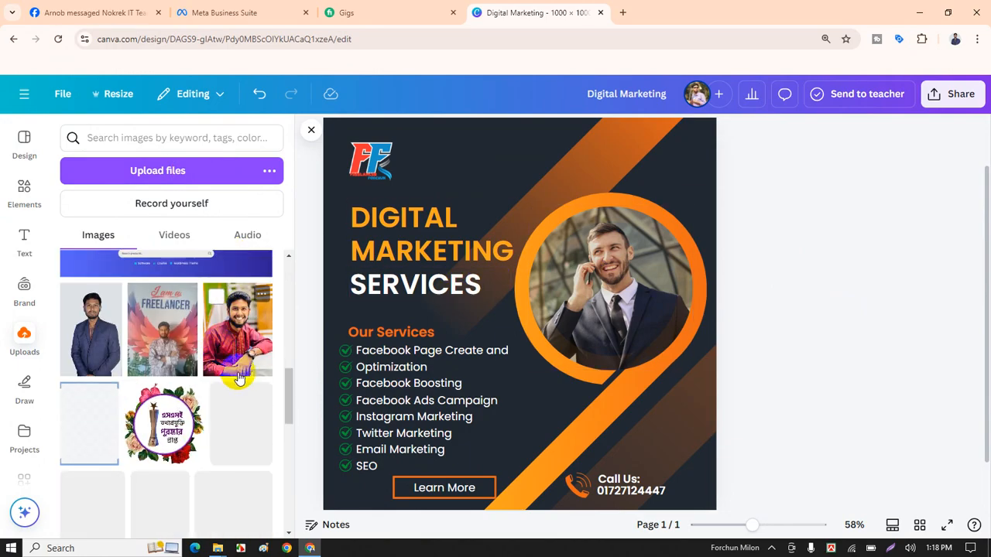
pyautogui.click(222, 324)
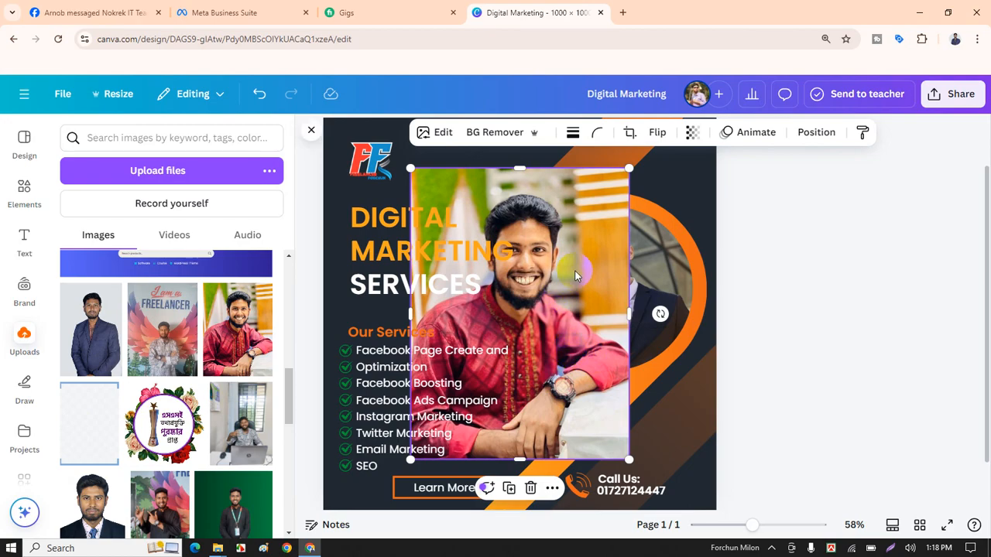
# Drop the photo into the orange circle frame and recentre it inside the crop.
pyautogui.moveTo(549, 291); pyautogui.dragTo(610, 282)
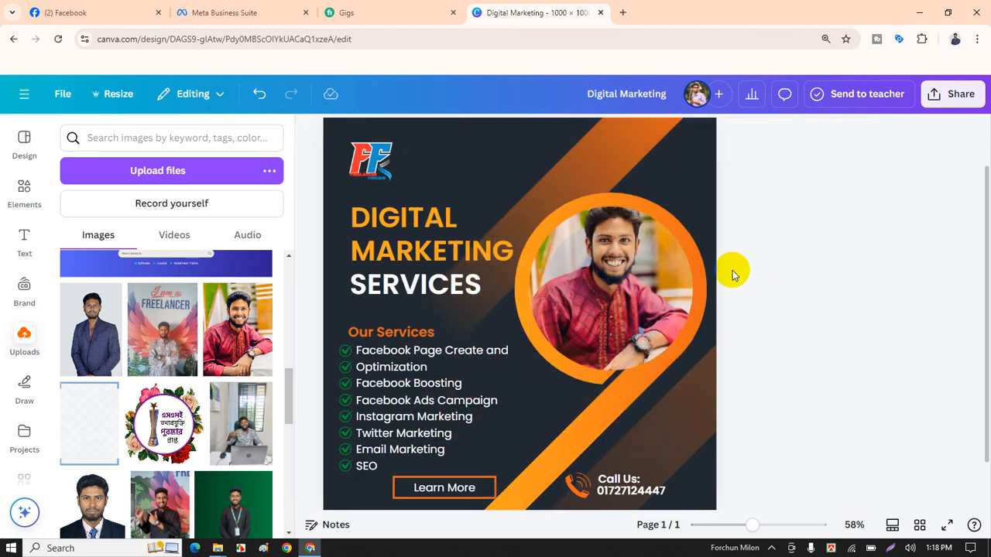
pyautogui.click(631, 298)
pyautogui.click(628, 301)
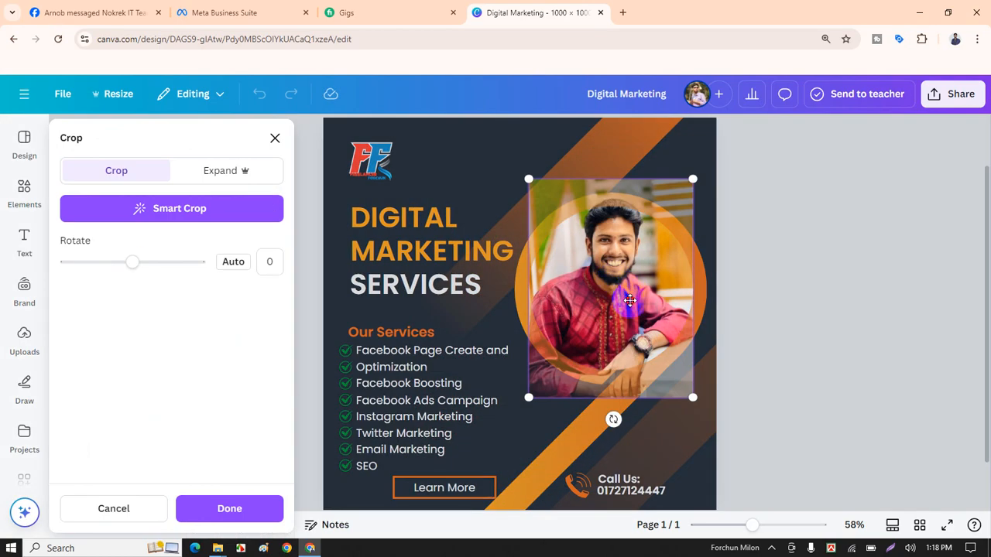
pyautogui.moveTo(629, 300); pyautogui.dragTo(630, 309)
pyautogui.click(766, 271)
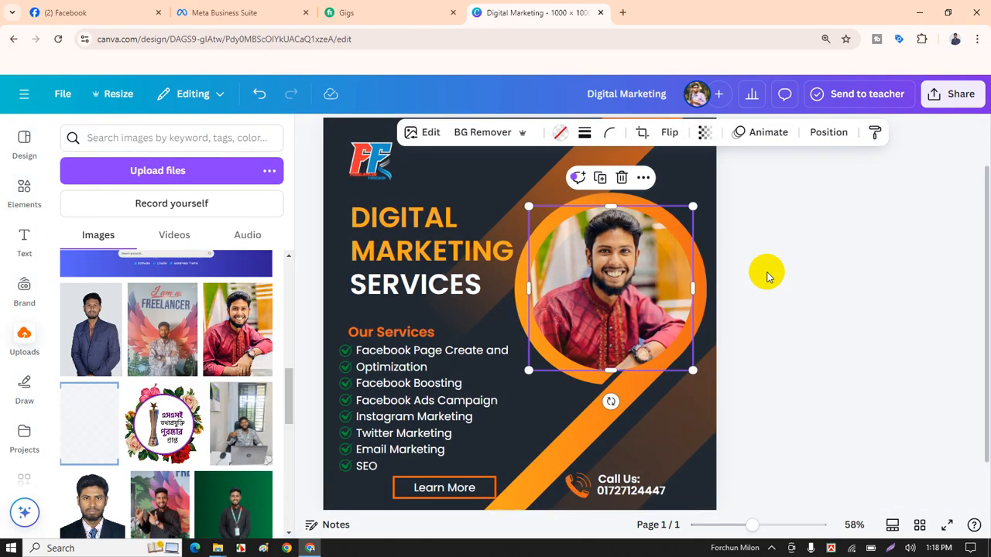
pyautogui.click(767, 275)
pyautogui.scroll(-2, 766, 275)
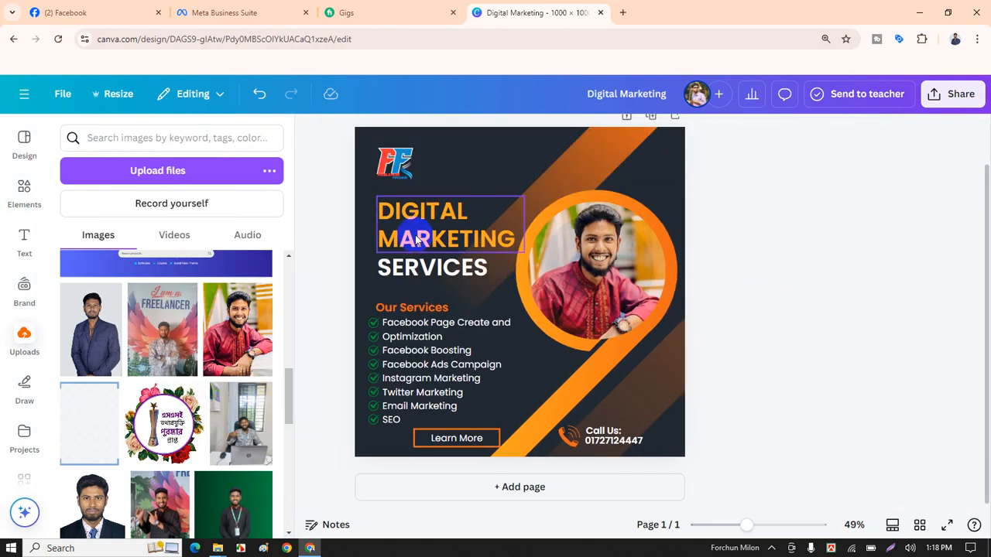
# Close the Uploads panel and group the Our Services heading with all its bullets.
pyautogui.scroll(-2, 696, 298)
pyautogui.scroll(2, 692, 317)
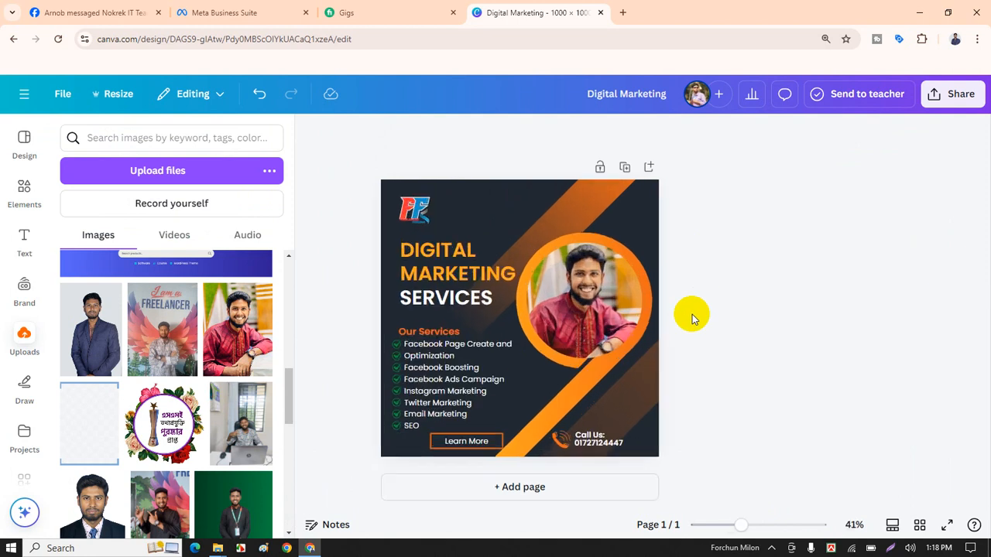
pyautogui.click(307, 134)
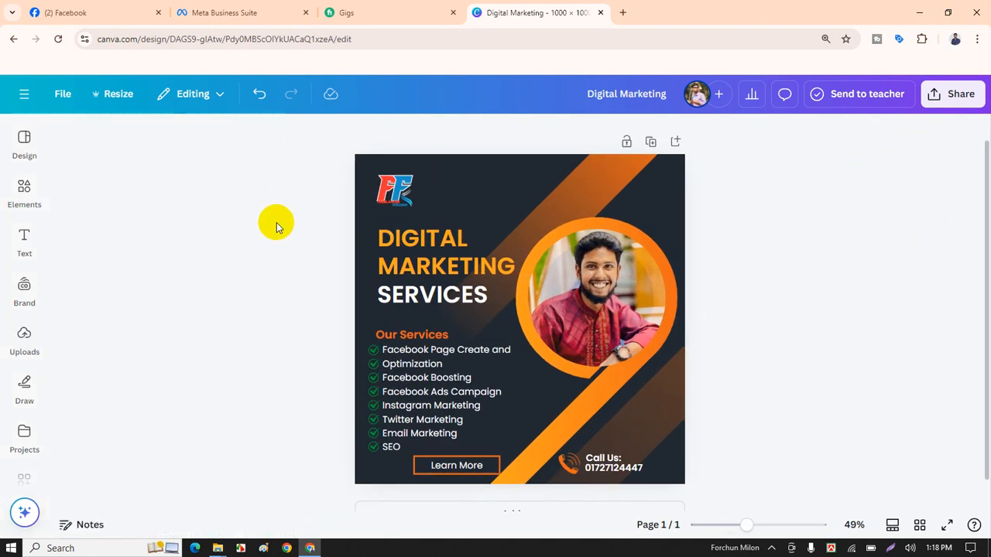
pyautogui.scroll(2, 224, 270)
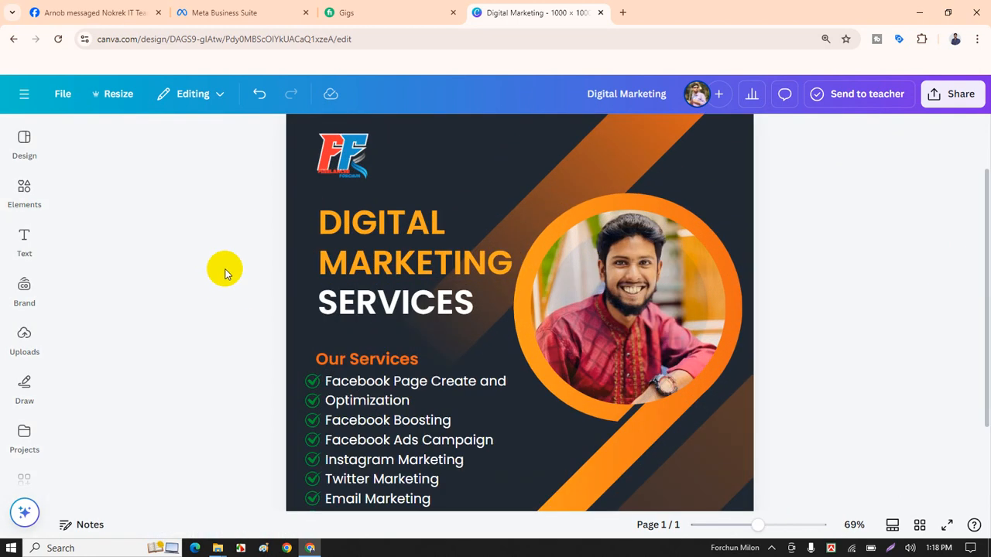
pyautogui.moveTo(258, 237); pyautogui.dragTo(352, 396)
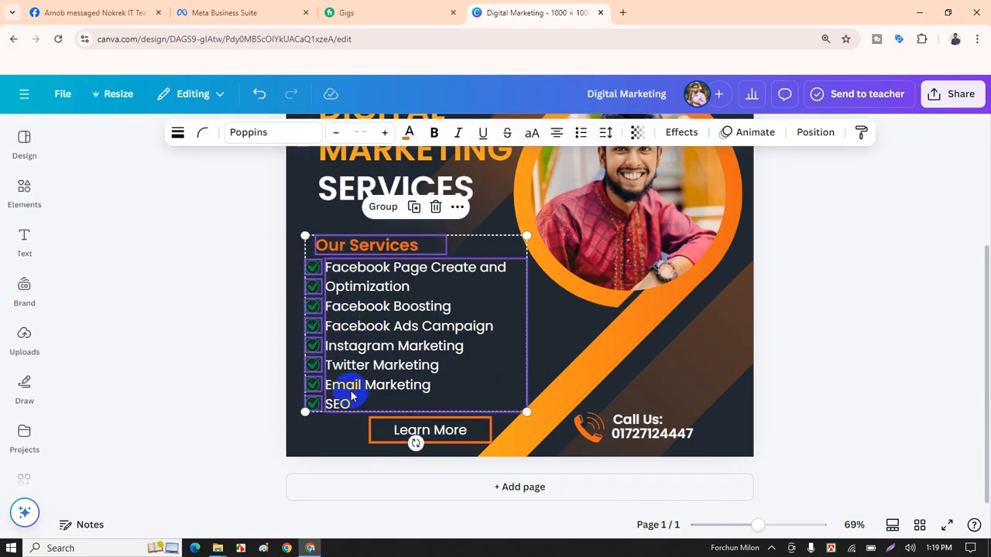
pyautogui.click(383, 207)
pyautogui.click(230, 260)
pyautogui.scroll(1, 230, 263)
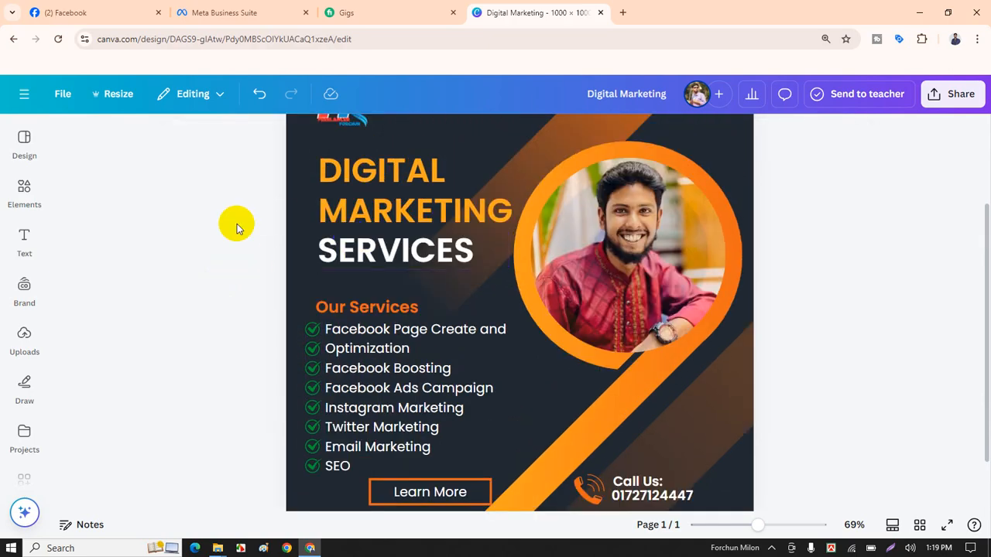
# Nudge the DIGITAL MARKETING and SERVICES heading lines up slightly.
pyautogui.click(394, 192)
pyautogui.keyDown('shift'); pyautogui.click(385, 255); pyautogui.keyUp('shift')
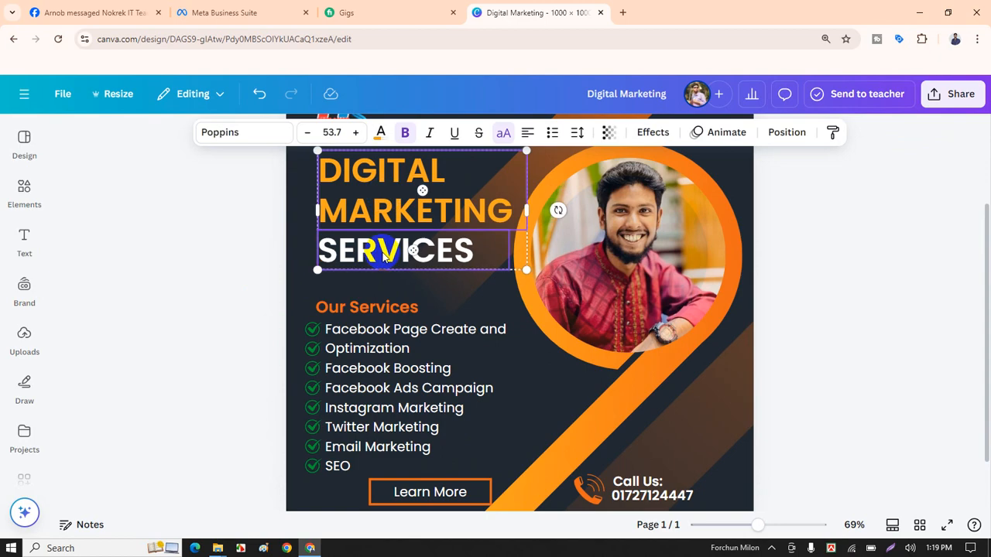
pyautogui.scroll(2, 383, 259)
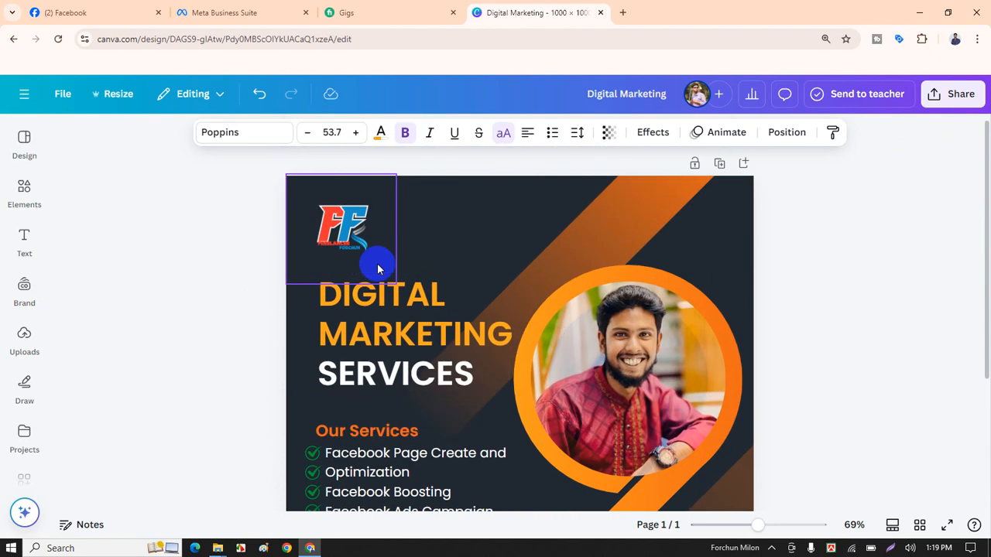
pyautogui.press('Up')
pyautogui.press('Up')
pyautogui.press('Up')
pyautogui.press('Up')
pyautogui.press('Up')
pyautogui.press('Up')
pyautogui.press('Up')
pyautogui.press('Up')
pyautogui.press('Up')
pyautogui.press('Up')
pyautogui.press('Up')
pyautogui.press('Up')
pyautogui.press('Up')
pyautogui.press('Up')
pyautogui.press('Up')
pyautogui.press('Up')
pyautogui.press('Up')
pyautogui.press('Up')
pyautogui.press('Up')
pyautogui.press('Up')
pyautogui.press('Up')
pyautogui.press('Up')
pyautogui.press('Up')
pyautogui.press('Up')
pyautogui.press('Up')
pyautogui.press('Up')
pyautogui.press('Up')
pyautogui.press('Up')
pyautogui.press('Up')
pyautogui.press('Up')
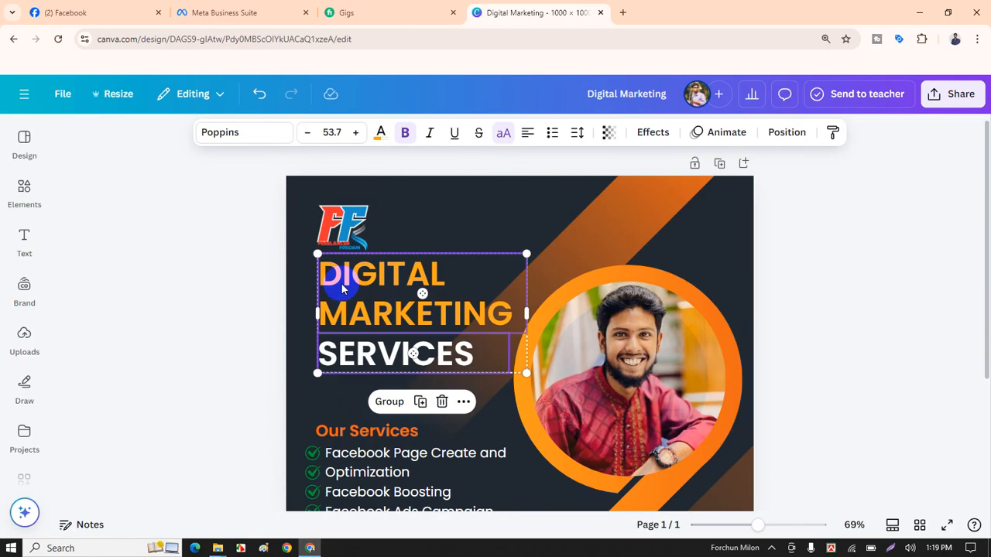
pyautogui.click(243, 308)
pyautogui.keyDown('ctrl'); pyautogui.scroll(3, 232, 338); pyautogui.keyUp('ctrl')
pyautogui.scroll(-3, 232, 343)
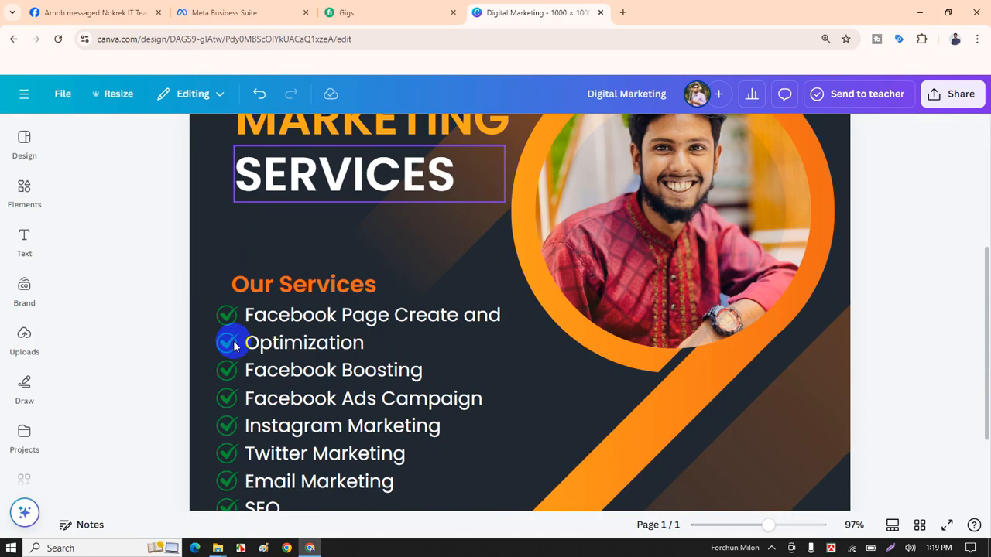
pyautogui.scroll(-3, 290, 354)
pyautogui.keyDown('ctrl'); pyautogui.scroll(-3, 214, 287); pyautogui.keyUp('ctrl')
# Nudge the grouped services list up, then back down a little to settle its position.
pyautogui.moveTo(221, 281); pyautogui.dragTo(330, 311)
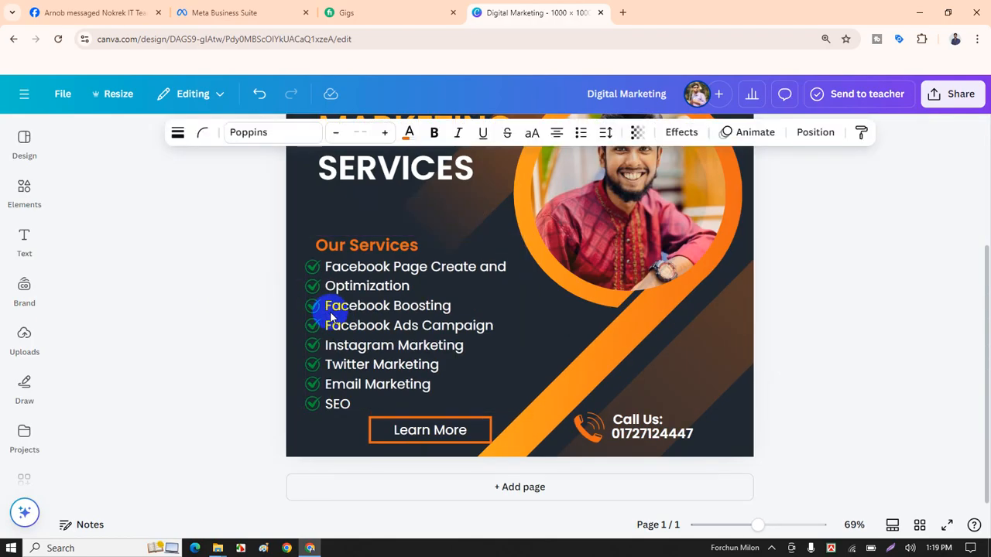
pyautogui.press('Up')
pyautogui.press('Up')
pyautogui.press('Up')
pyautogui.press('Up')
pyautogui.press('Up')
pyautogui.press('Up')
pyautogui.press('Up')
pyautogui.press('Up')
pyautogui.press('Up')
pyautogui.press('Up')
pyautogui.press('Up')
pyautogui.press('Up')
pyautogui.press('Up')
pyautogui.press('Up')
pyautogui.press('Up')
pyautogui.press('Up')
pyautogui.press('Up')
pyautogui.press('Up')
pyautogui.press('Up')
pyautogui.press('Up')
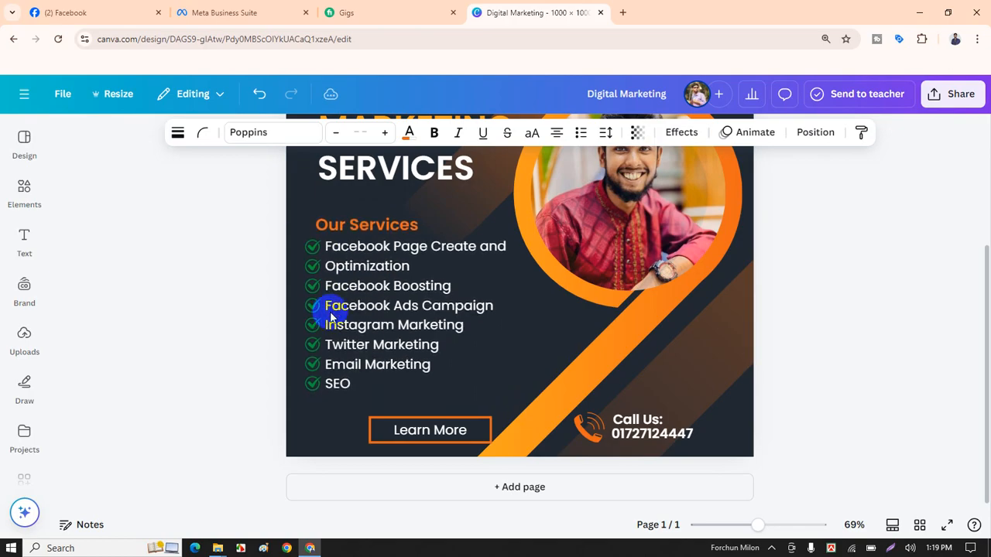
pyautogui.press('Down')
pyautogui.press('Down')
pyautogui.press('Down')
pyautogui.press('Down')
pyautogui.press('Down')
pyautogui.press('Down')
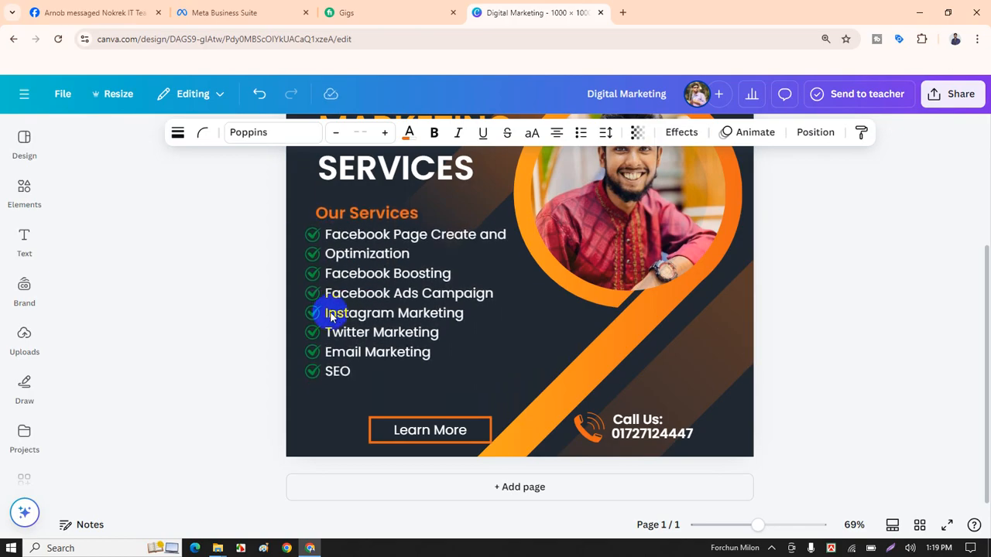
pyautogui.click(247, 254)
pyautogui.scroll(2, 626, 294)
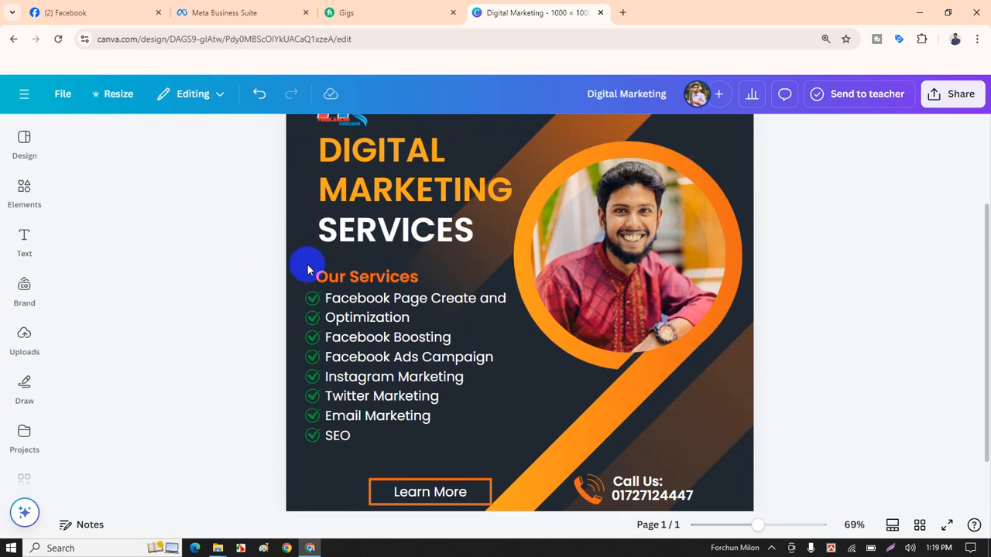
pyautogui.scroll(3, 310, 263)
pyautogui.scroll(-2, 307, 267)
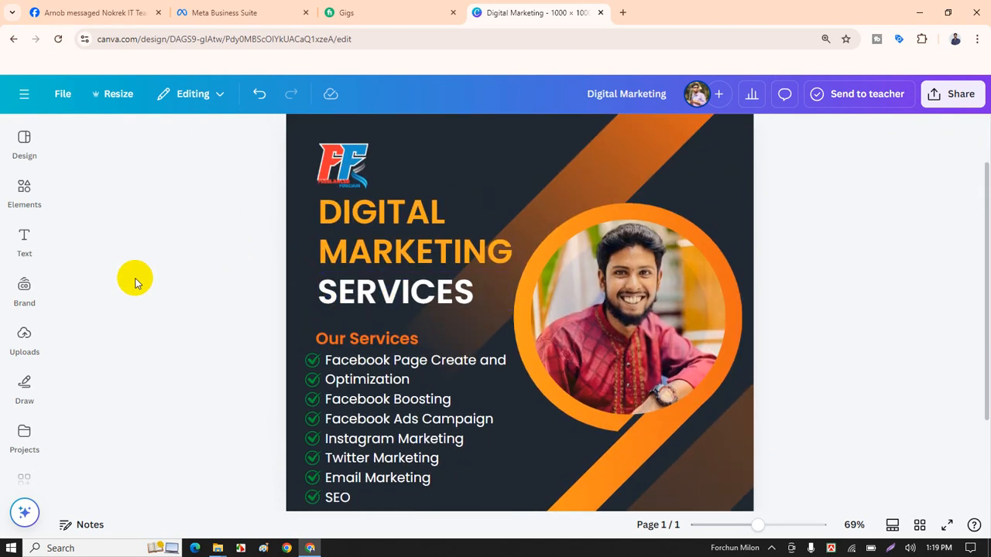
# Search Elements for 'line' and add a plain straight line to the design.
pyautogui.click(24, 191)
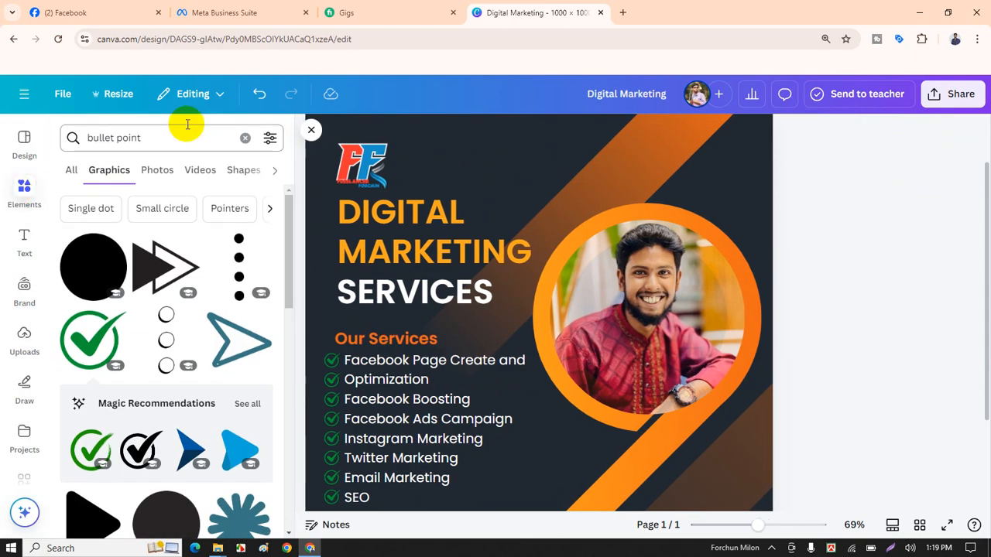
pyautogui.click(242, 139)
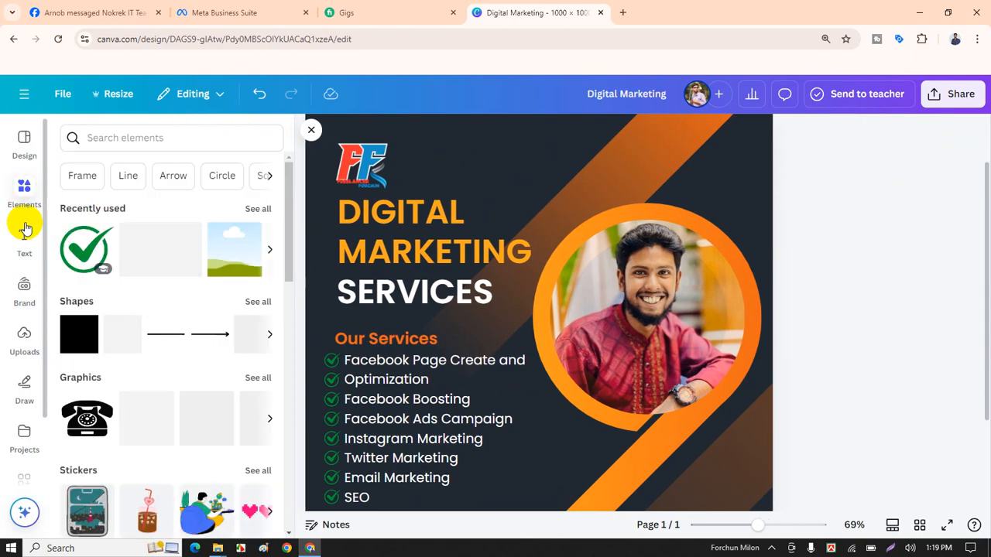
pyautogui.click(114, 137)
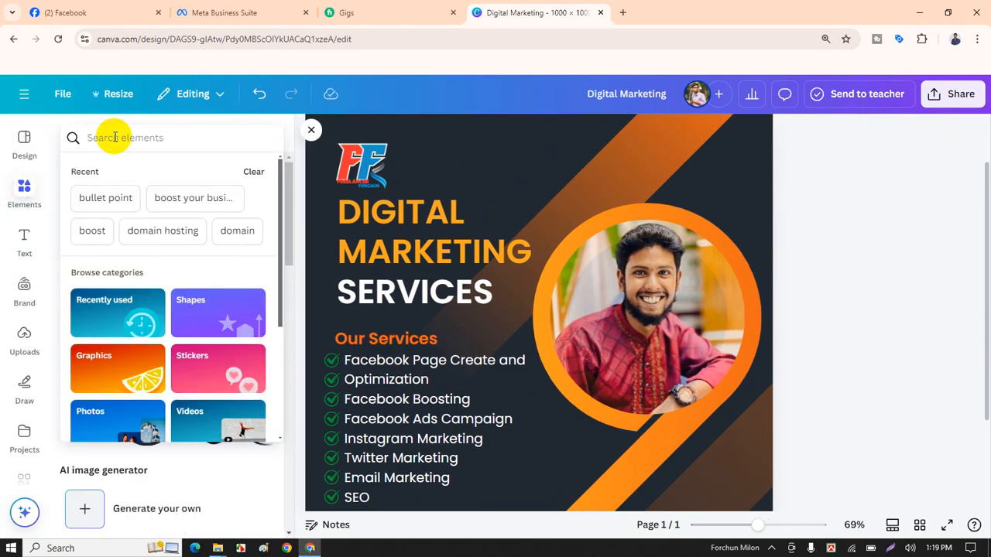
pyautogui.write('line')
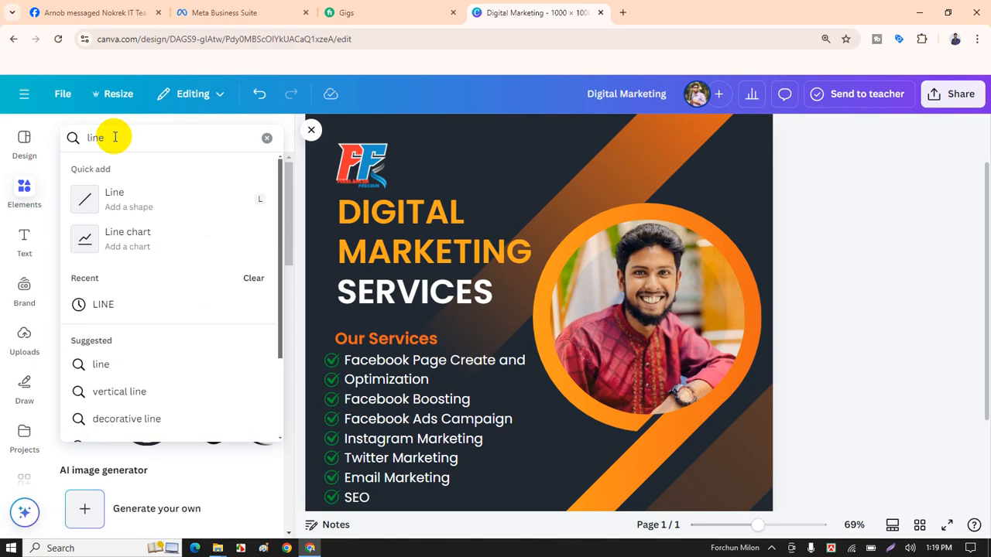
pyautogui.click(121, 194)
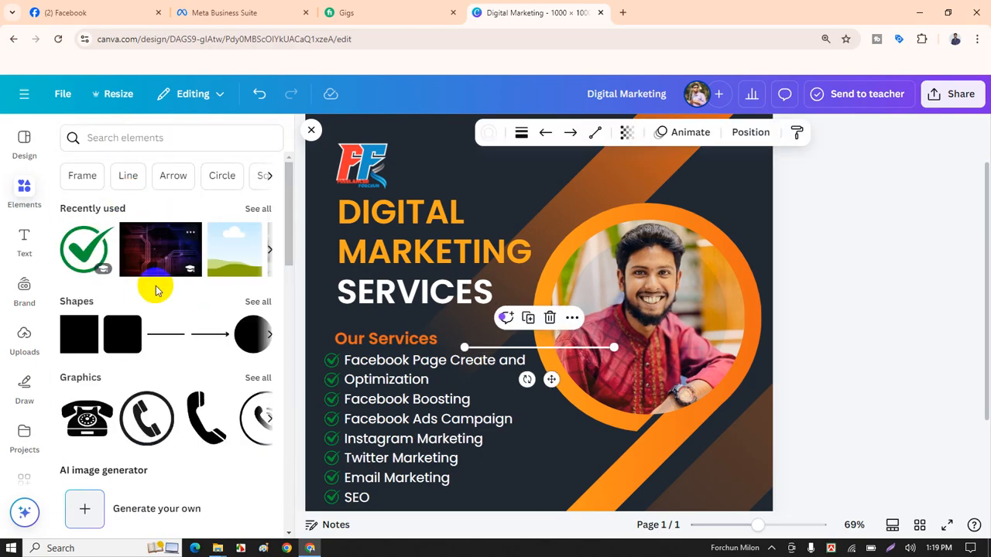
pyautogui.click(131, 174)
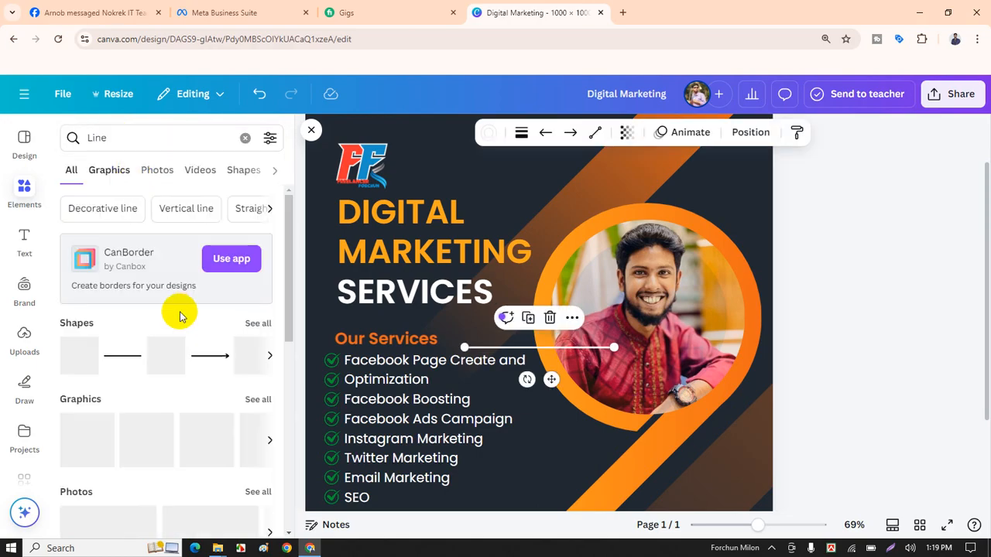
pyautogui.scroll(-1, 210, 347)
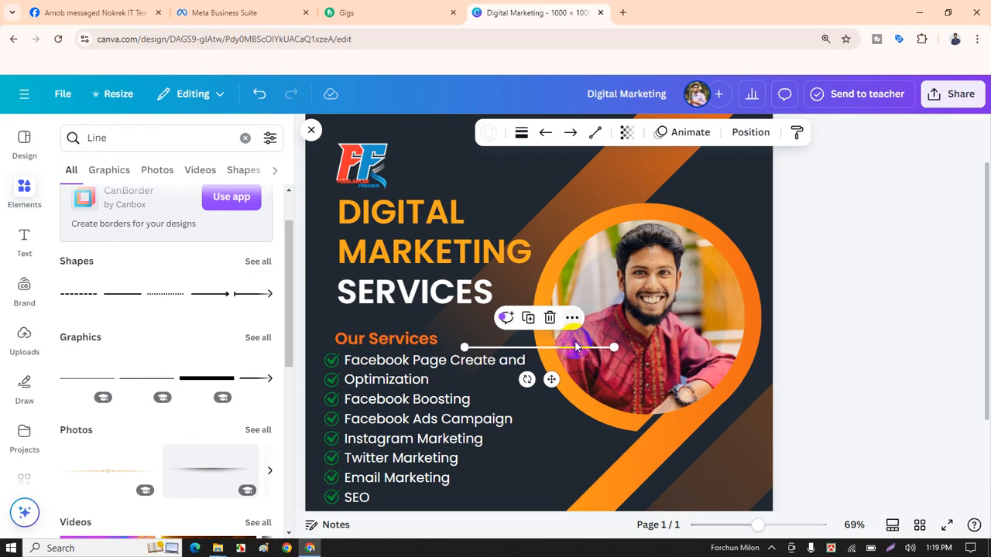
# Delete the trial lines, including a thick black one, and show all line graphics.
pyautogui.click(548, 319)
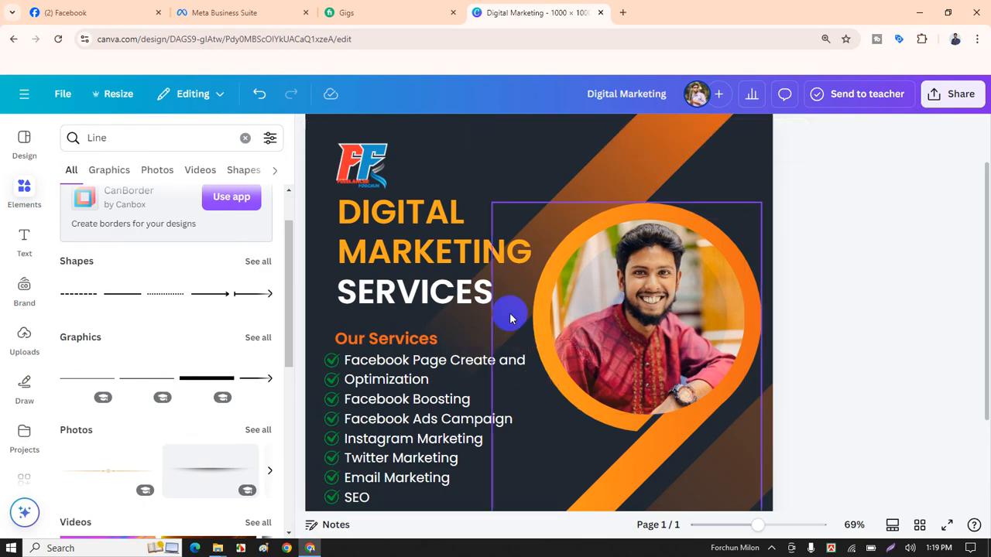
pyautogui.click(214, 380)
pyautogui.moveTo(513, 348); pyautogui.dragTo(452, 327)
pyautogui.click(484, 283)
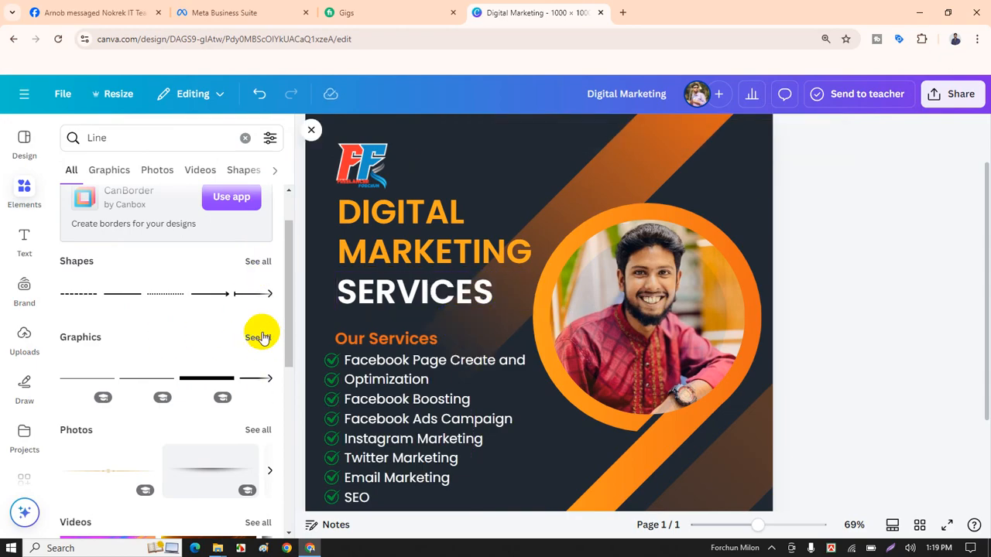
pyautogui.click(262, 338)
pyautogui.scroll(-2, 197, 403)
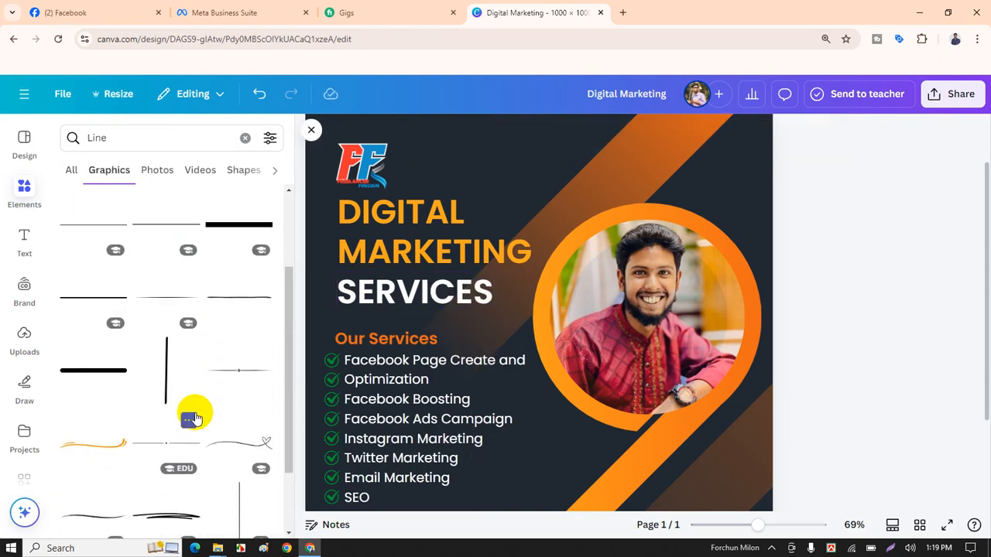
pyautogui.scroll(-1, 175, 366)
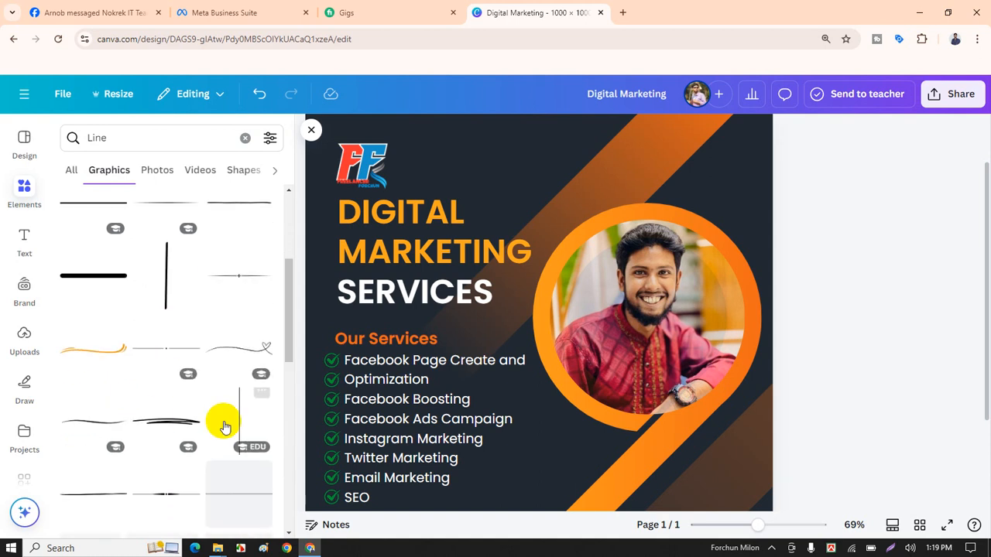
# Place a line graphic under SERVICES and colour it light orange.
pyautogui.click(175, 354)
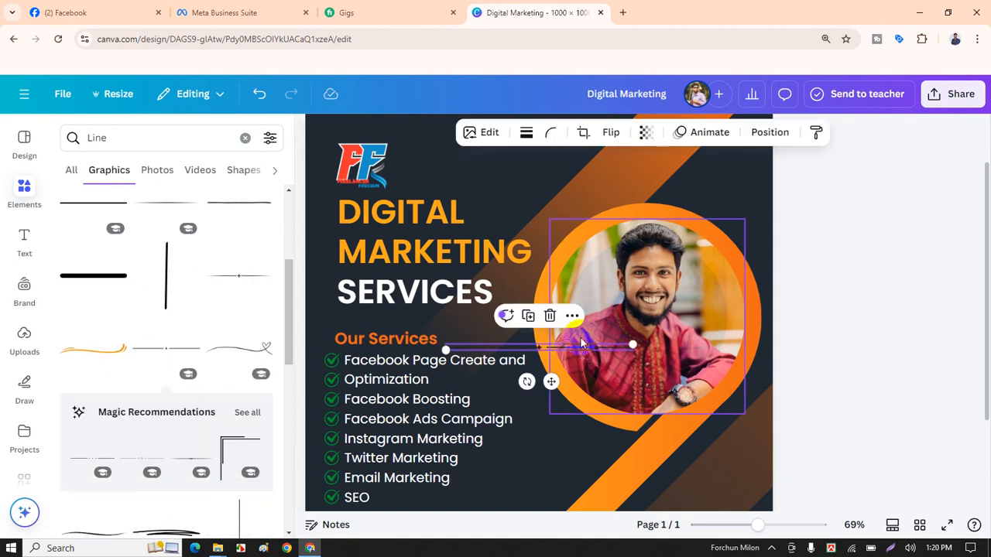
pyautogui.moveTo(534, 352); pyautogui.dragTo(412, 311)
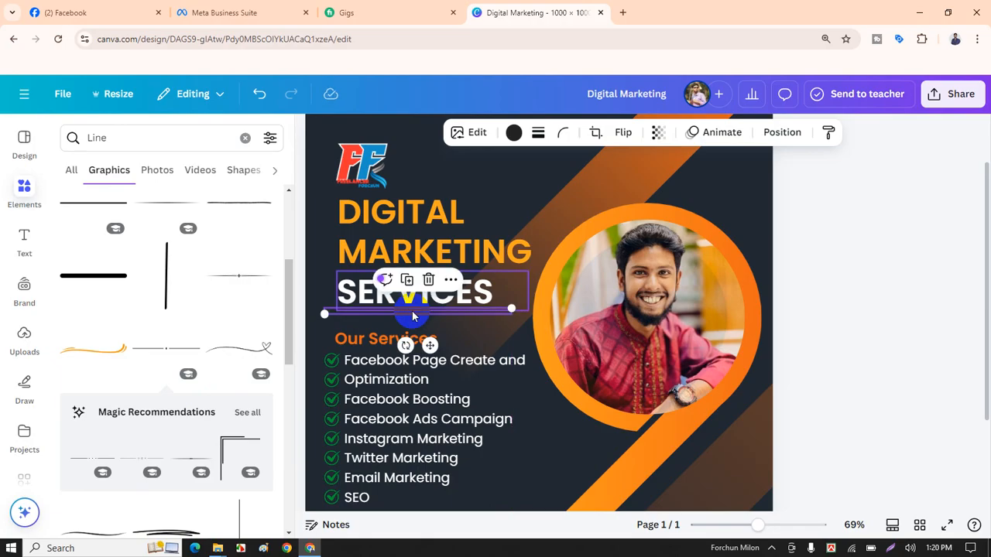
pyautogui.click(515, 136)
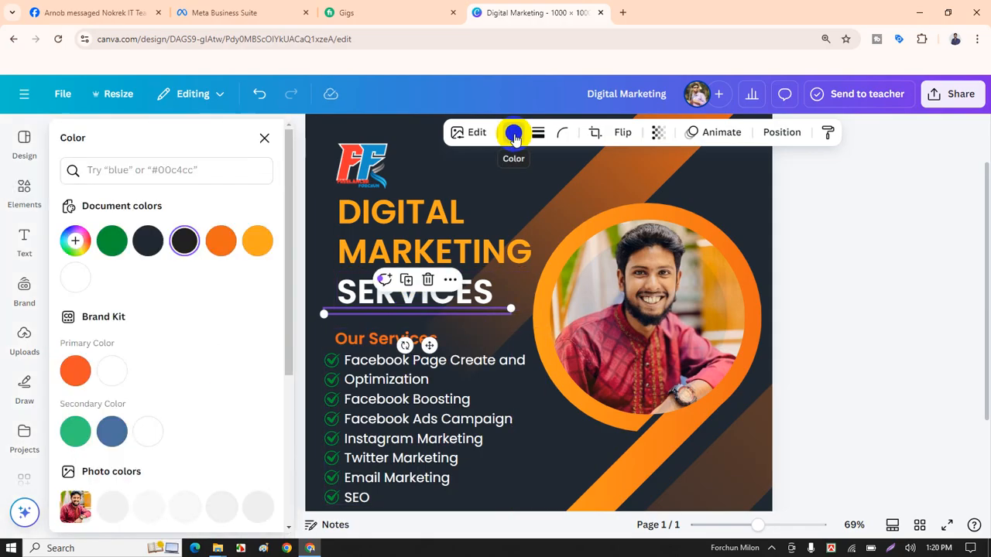
pyautogui.click(256, 243)
pyautogui.press('Escape')
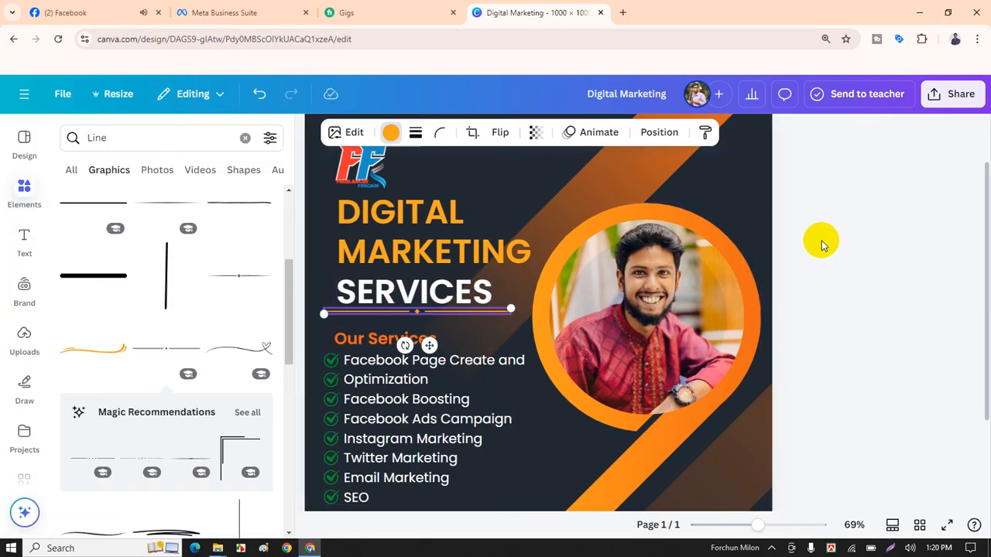
pyautogui.click(307, 130)
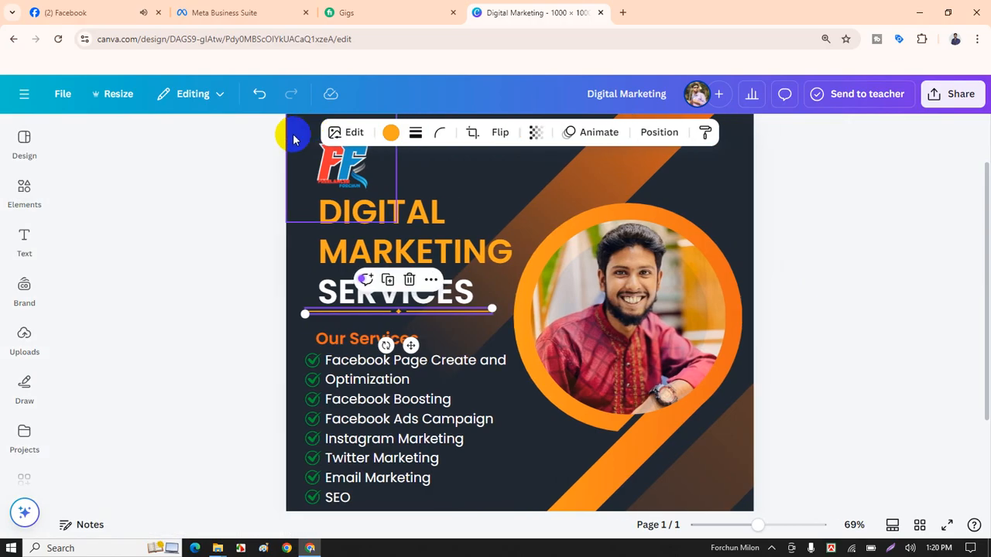
# Reselect the divider under SERVICES and adjust its left end.
pyautogui.click(823, 283)
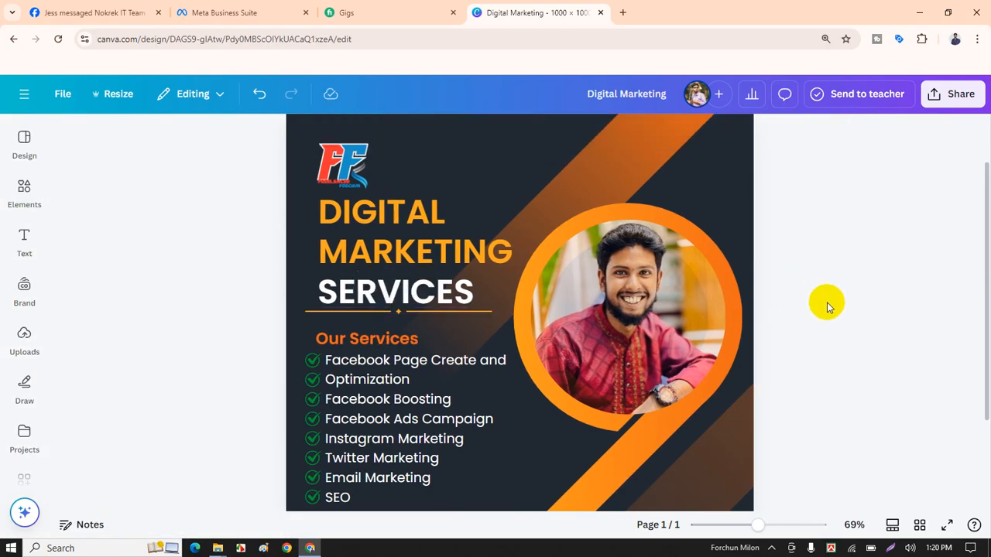
pyautogui.scroll(-4, 827, 307)
pyautogui.scroll(4, 823, 326)
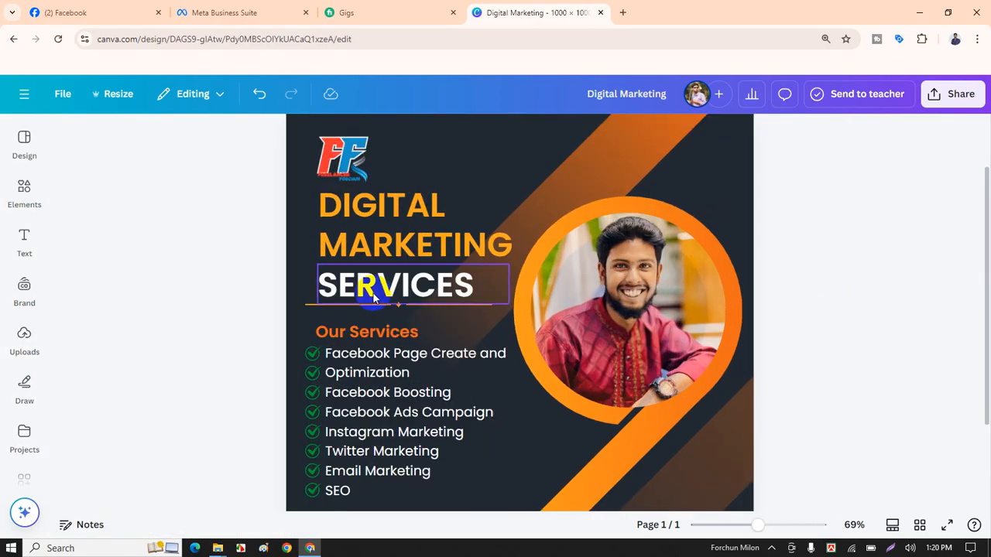
pyautogui.click(314, 309)
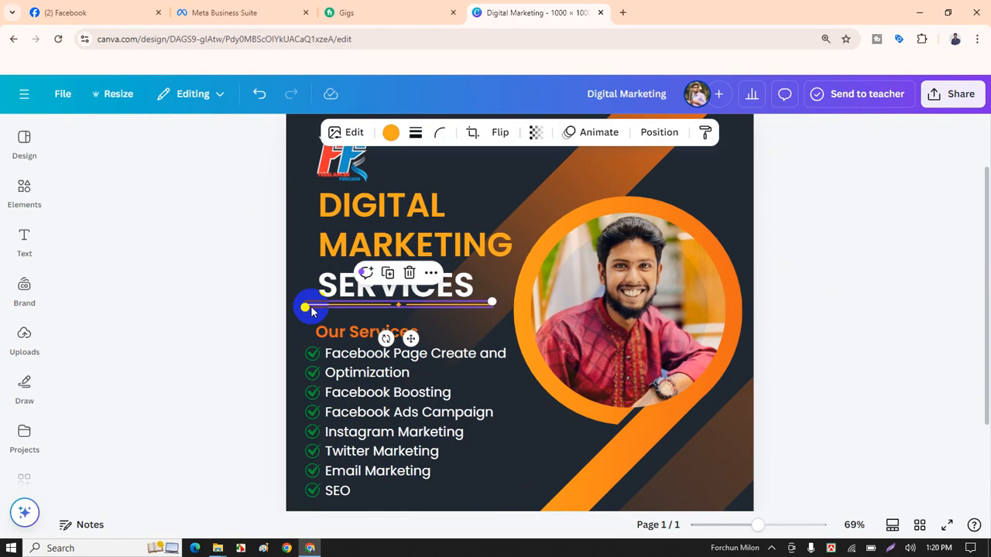
pyautogui.moveTo(311, 310); pyautogui.dragTo(311, 310)
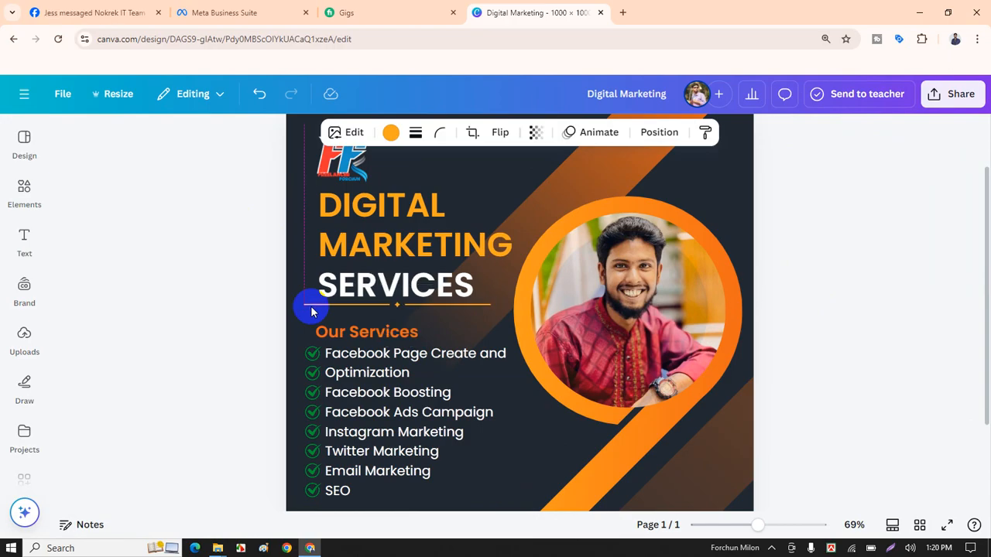
pyautogui.click(312, 311)
pyautogui.scroll(-2, 275, 250)
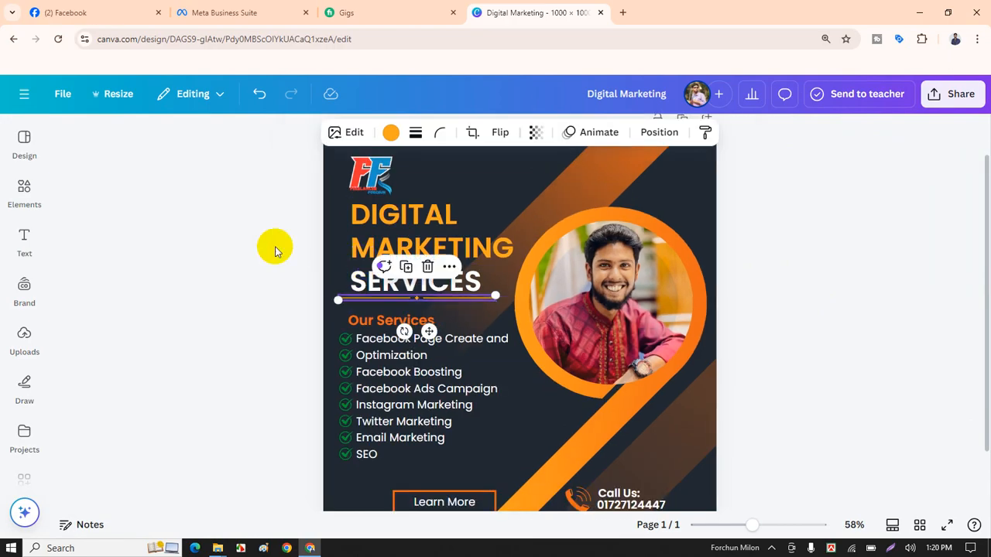
# Append 'services' to the title so it reads 'Digital Marketing services'.
pyautogui.click(275, 250)
pyautogui.scroll(-2, 774, 243)
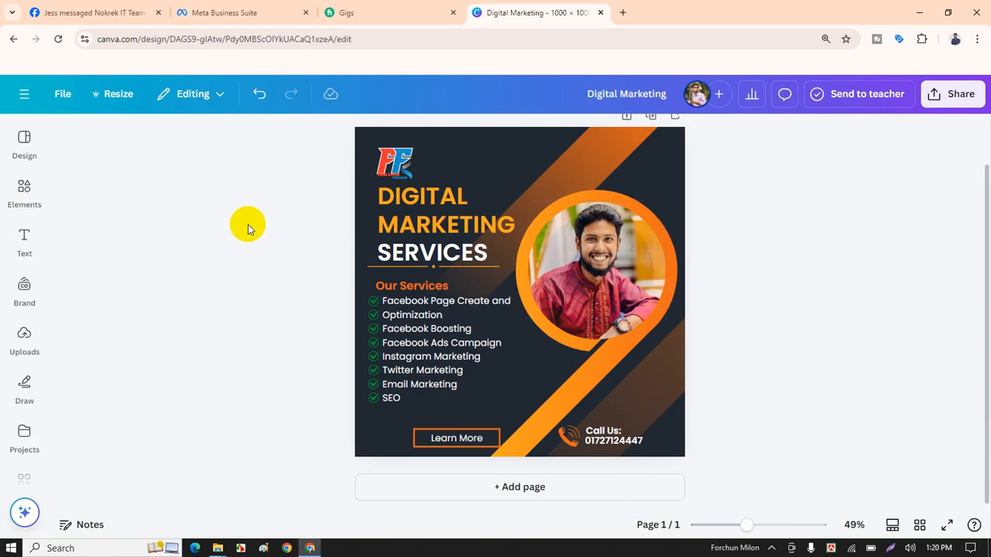
pyautogui.scroll(1, 612, 201)
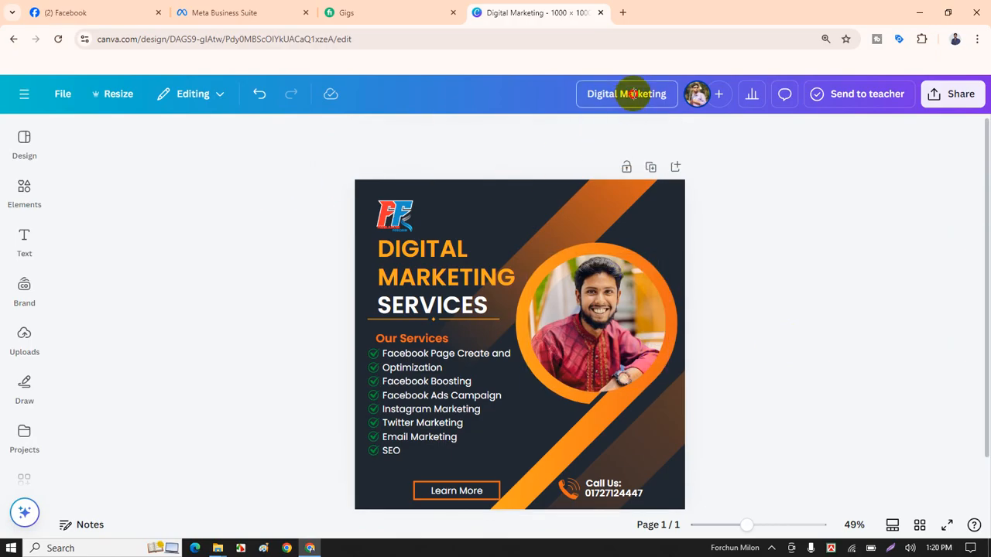
pyautogui.click(633, 94)
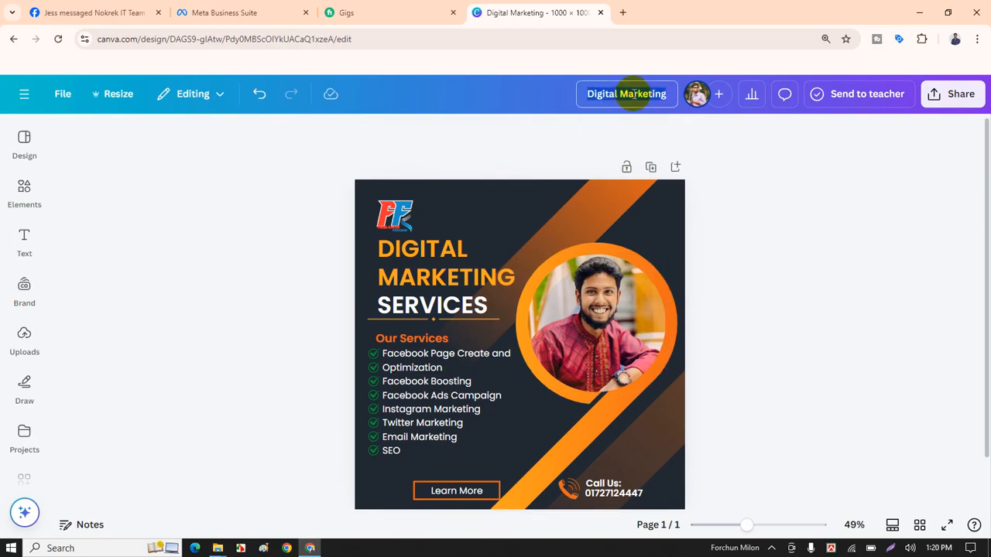
pyautogui.click(670, 94)
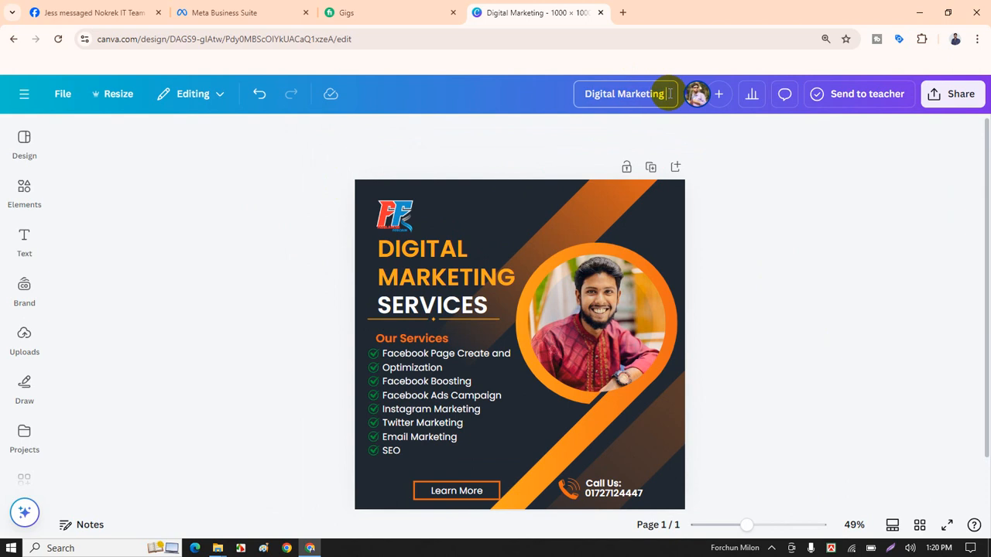
pyautogui.write('se')
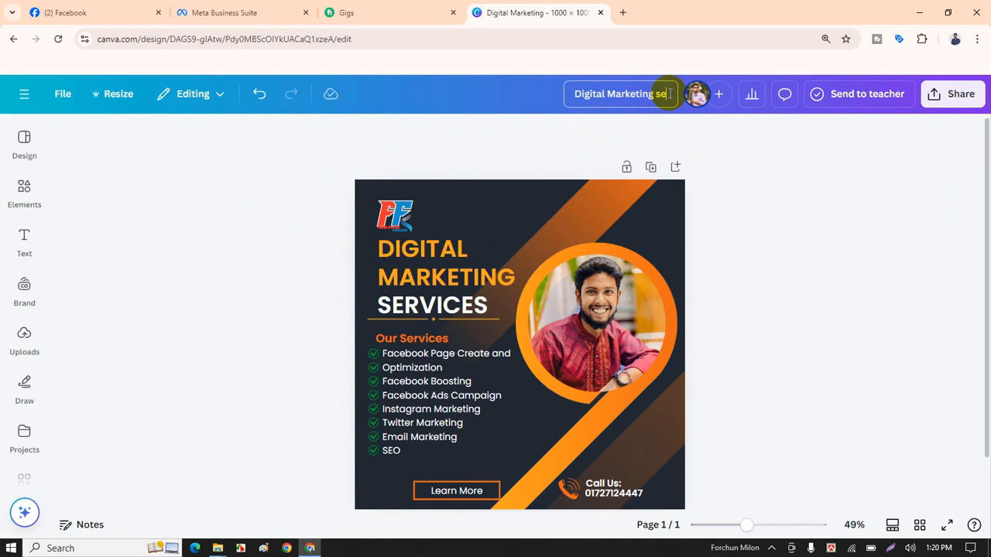
pyautogui.write('rvices')
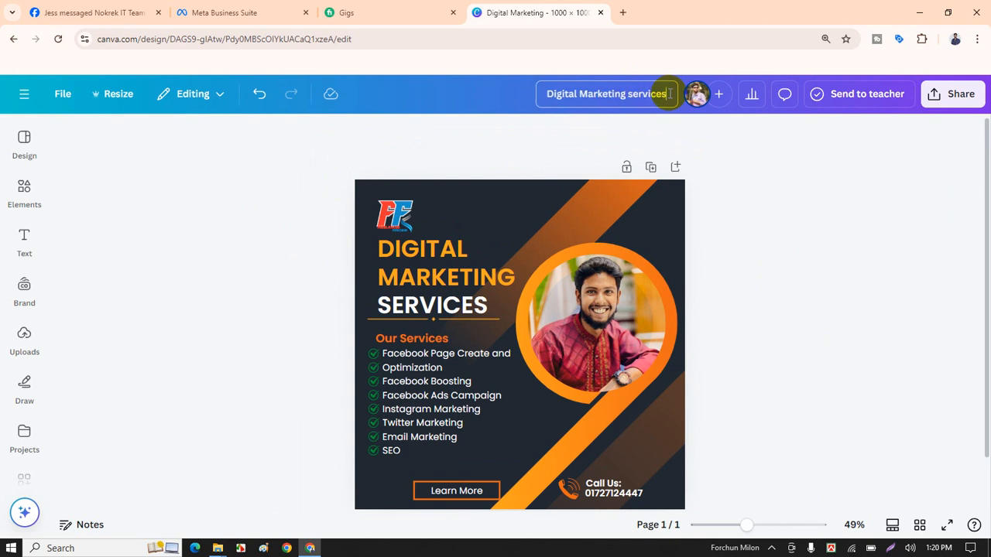
pyautogui.click(765, 203)
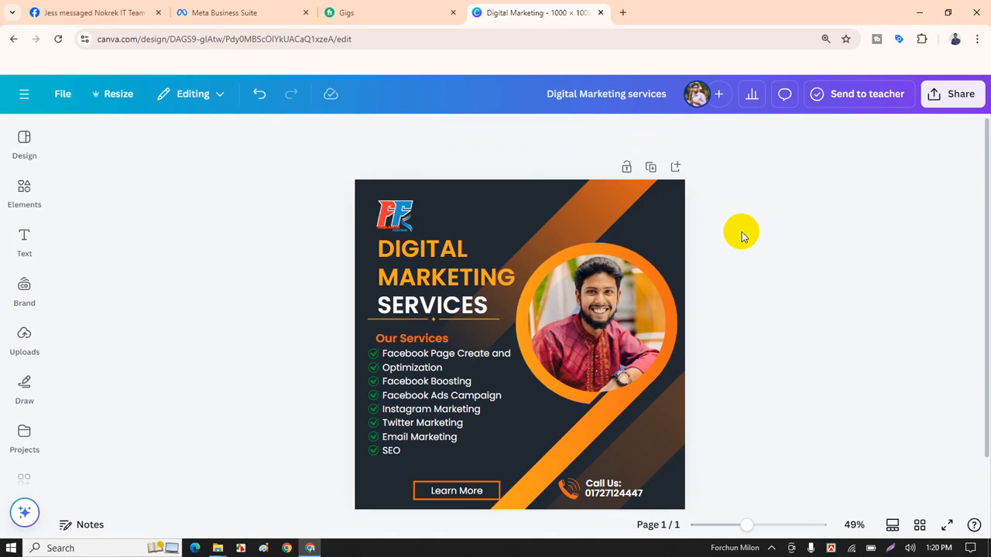
pyautogui.scroll(-1, 755, 273)
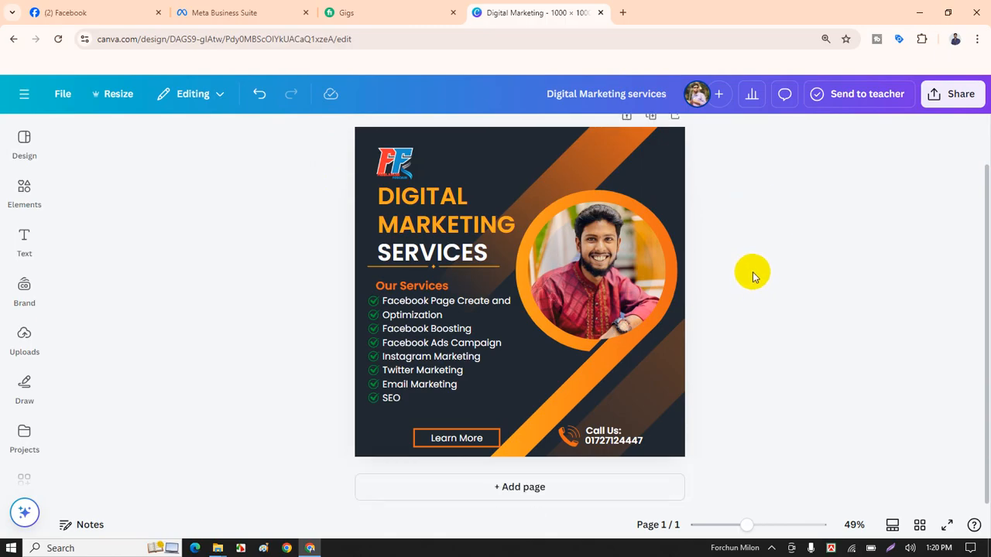
# Download the design as a JPG at quality 100 and open the downloaded file.
pyautogui.click(955, 94)
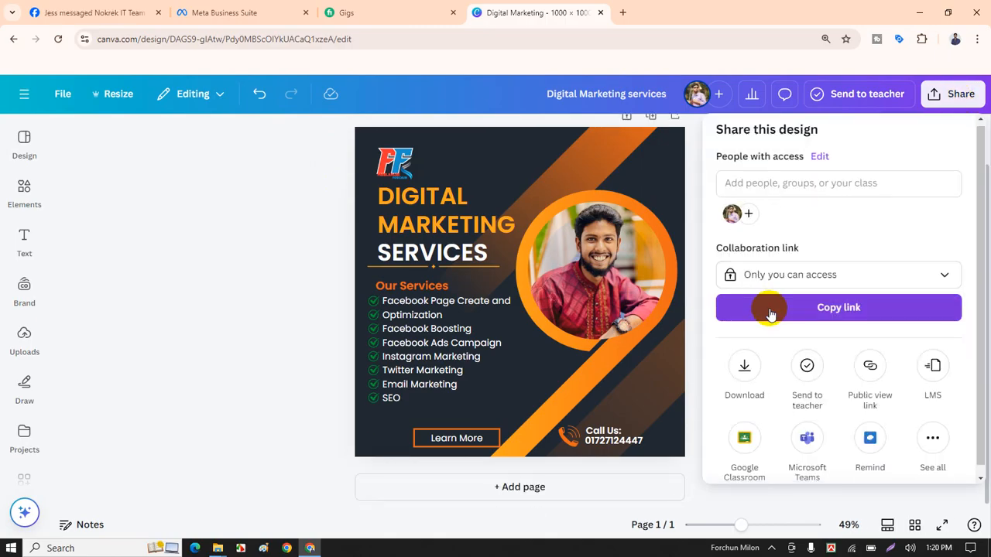
pyautogui.click(744, 364)
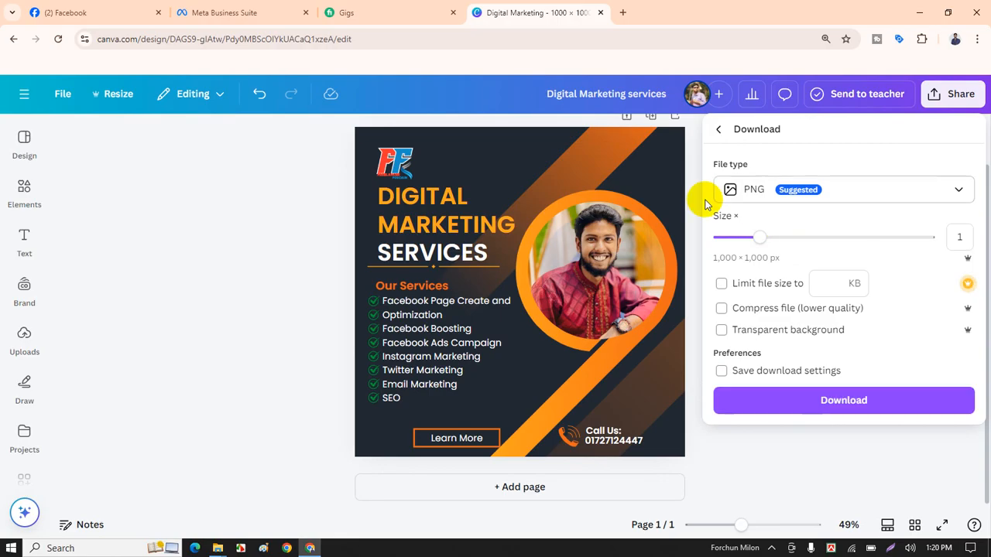
pyautogui.click(786, 195)
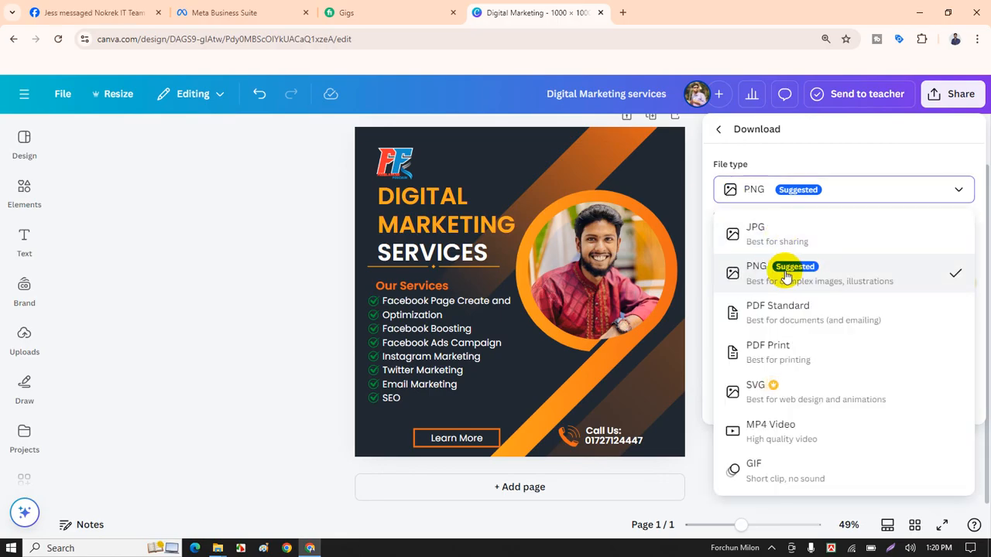
pyautogui.click(771, 232)
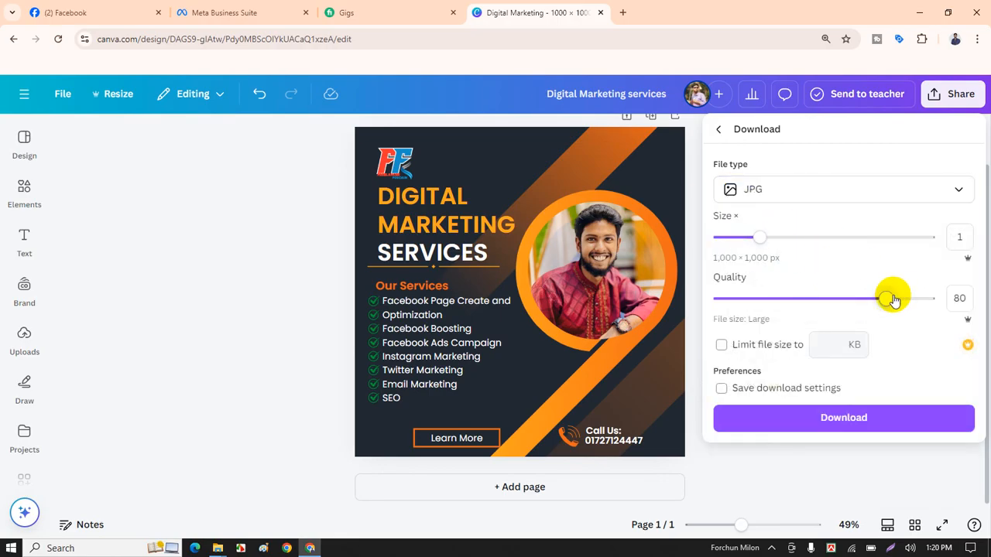
pyautogui.moveTo(893, 300); pyautogui.dragTo(935, 300)
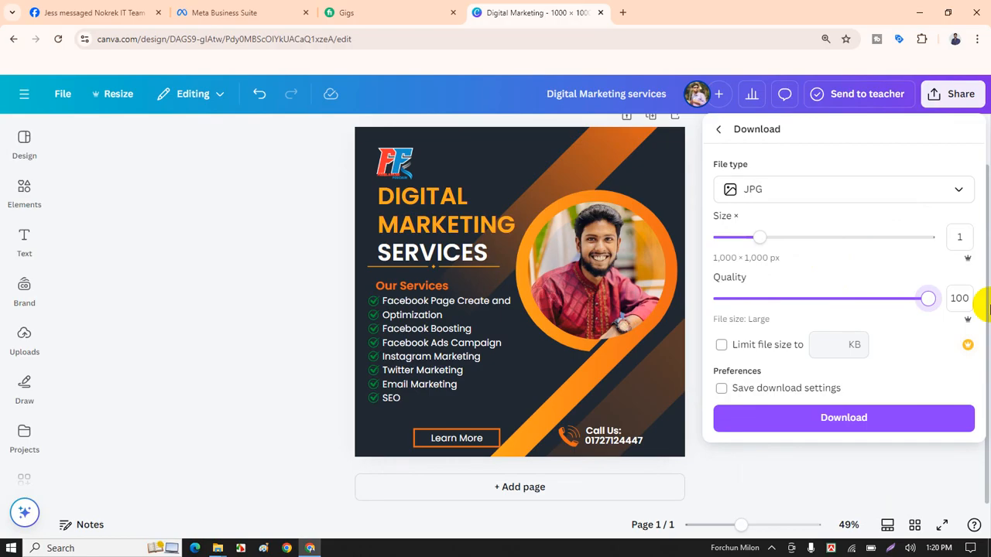
pyautogui.click(841, 418)
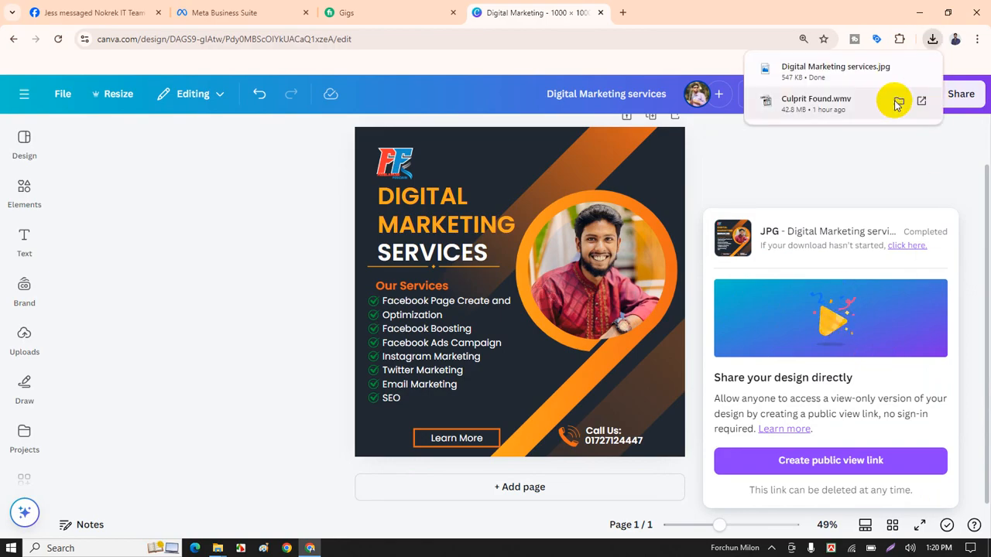
pyautogui.click(827, 74)
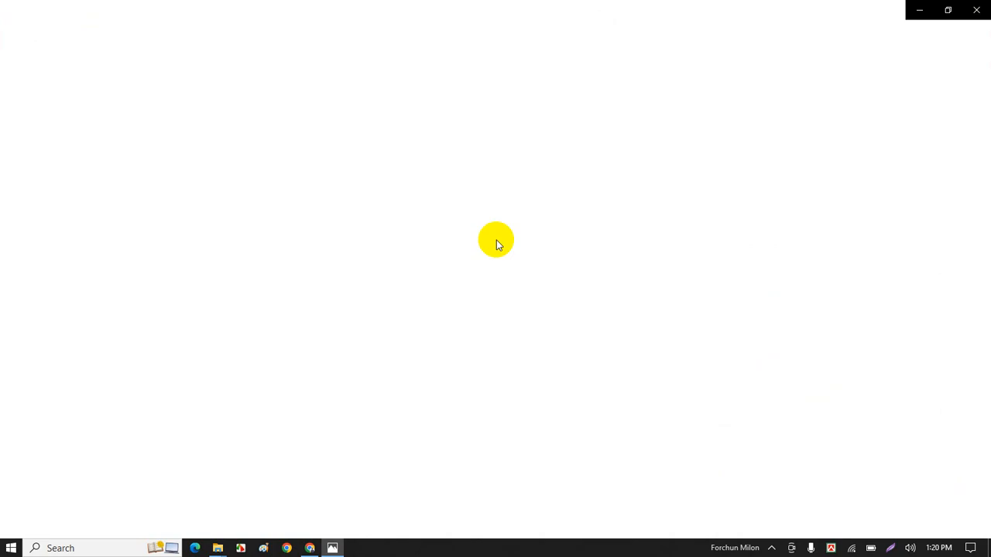